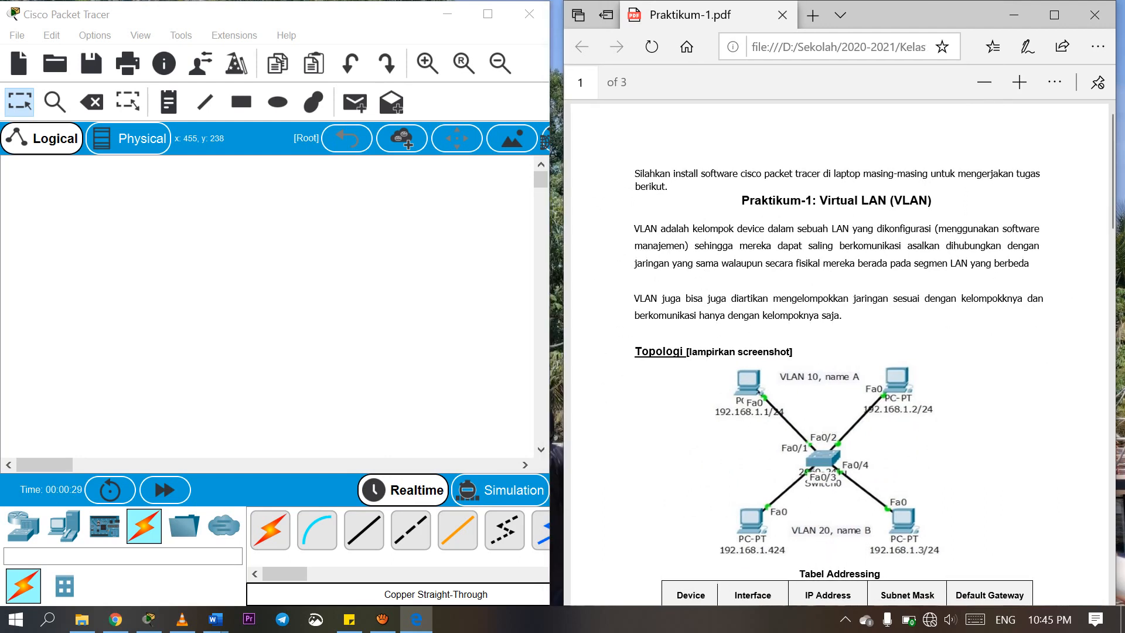
Step: Place a 2960 switch near the centre of the empty logical workspace
click(373, 183)
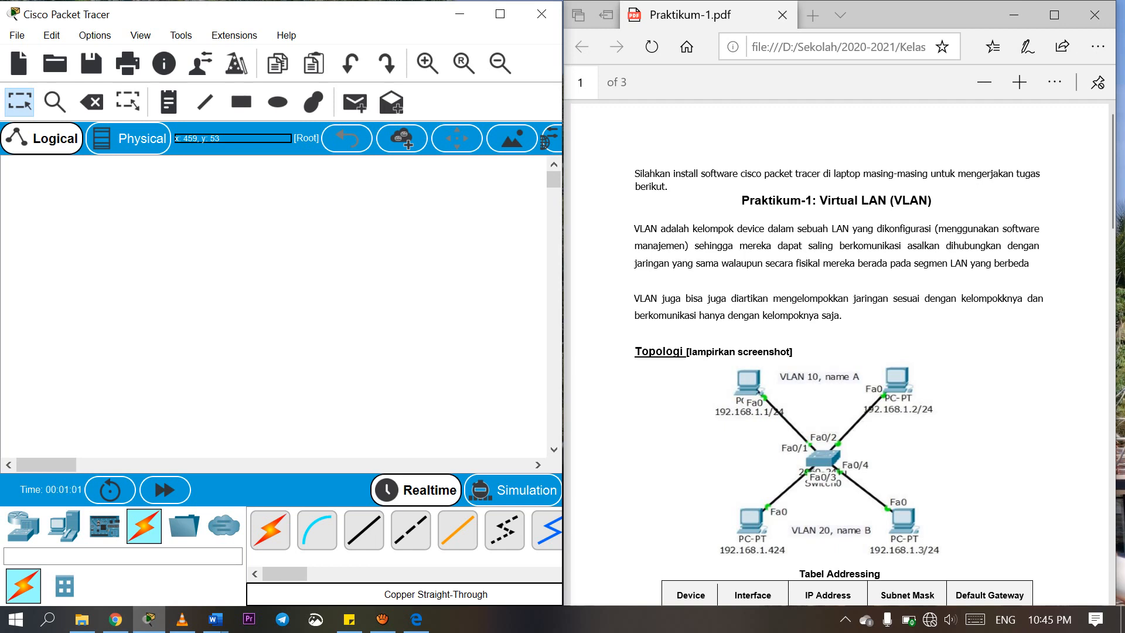
scroll(838, 352, down, 3)
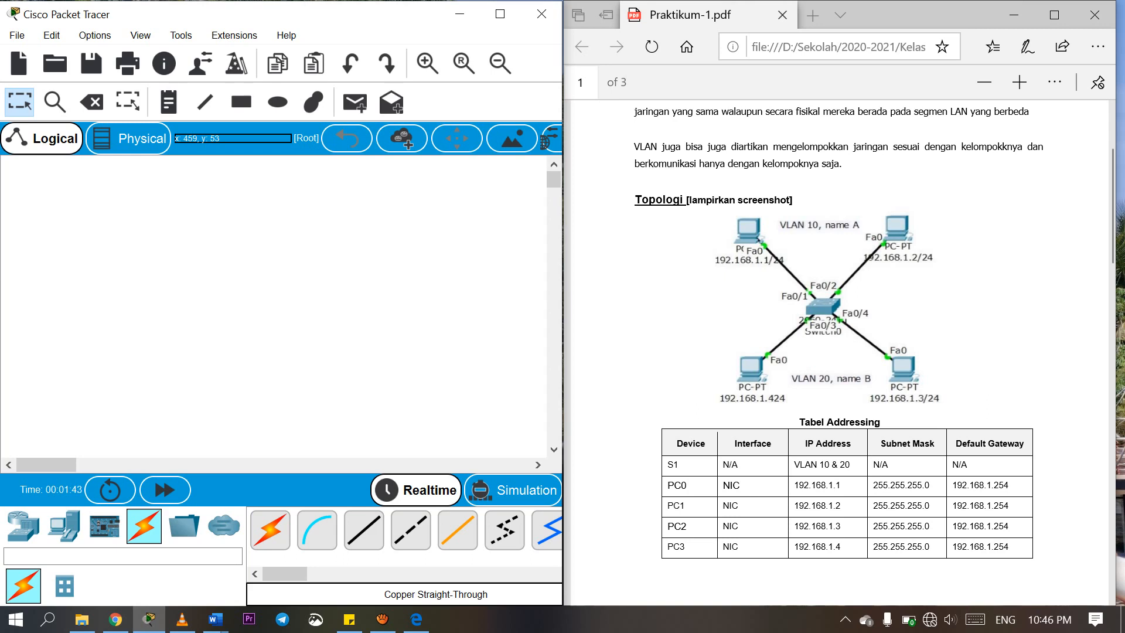
key(alt+Tab)
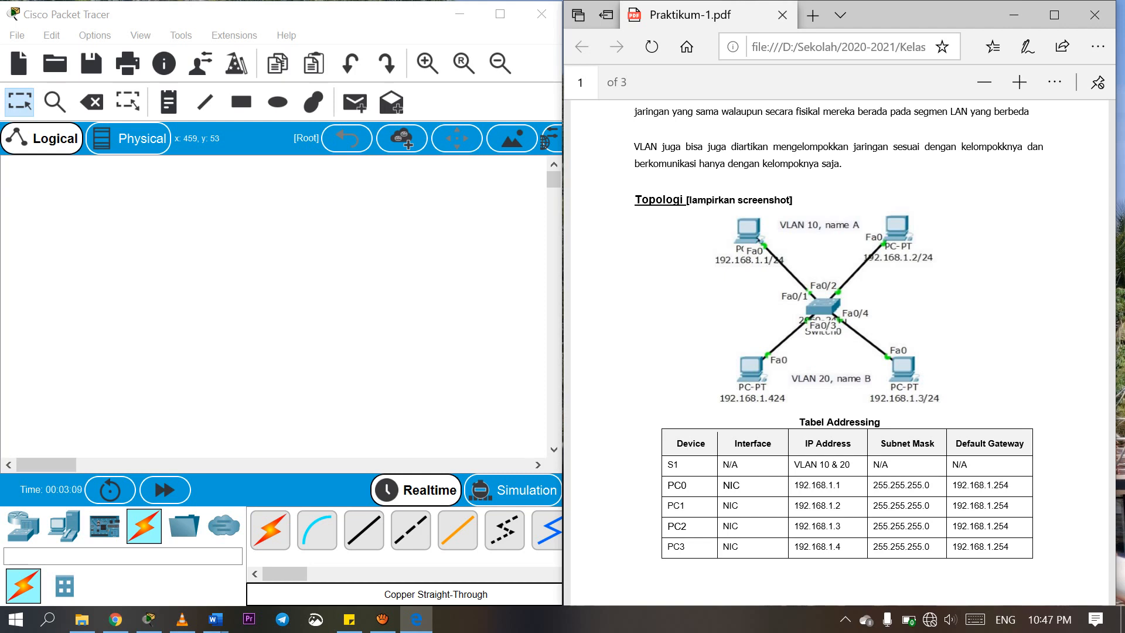
click(228, 168)
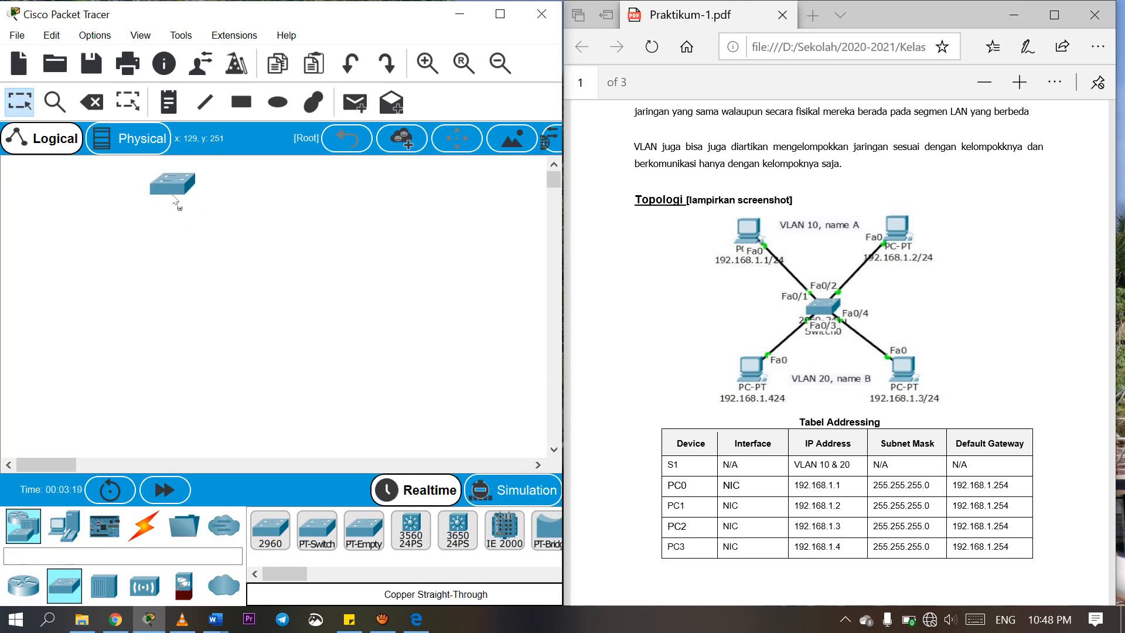
click(255, 293)
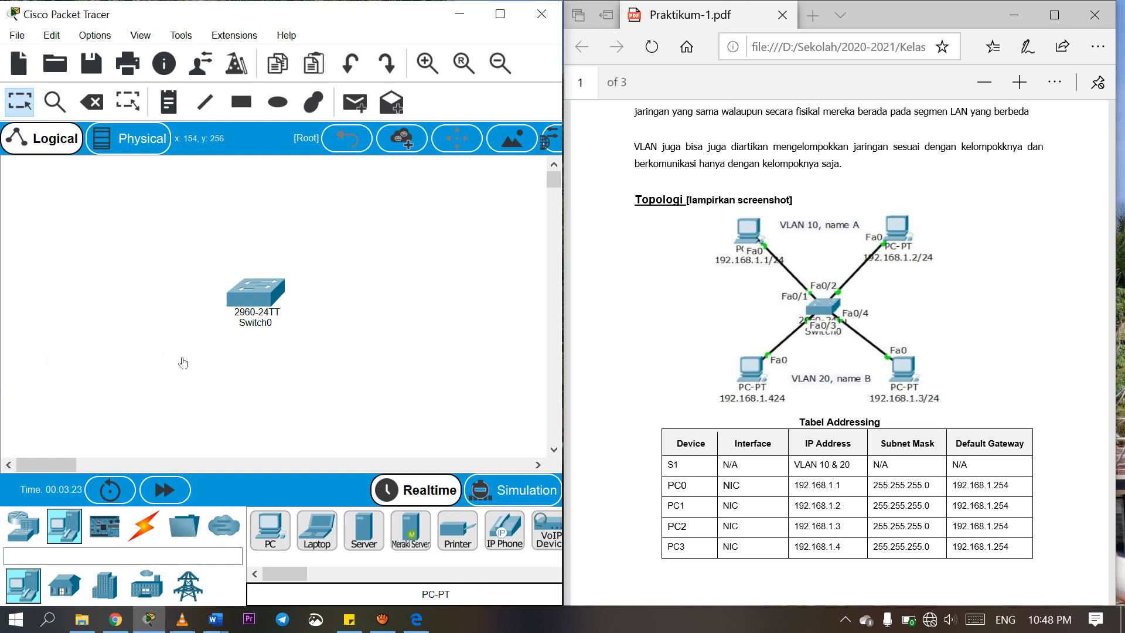
Step: Place four PCs around the switch, one towards each corner of the logical workspace
click(136, 211)
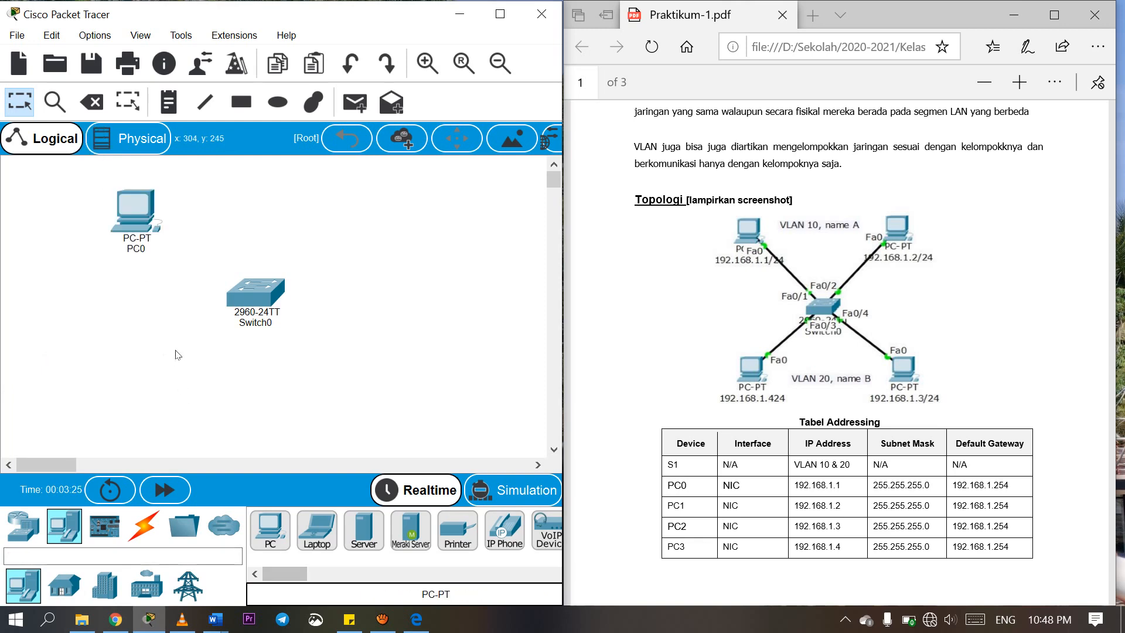
click(356, 219)
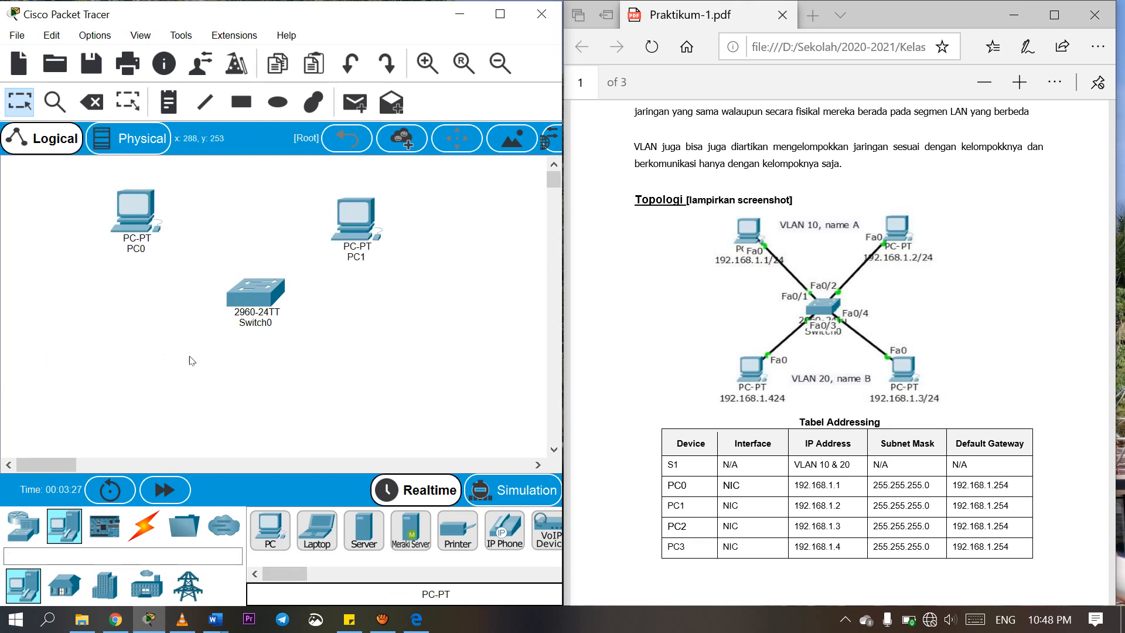
click(124, 410)
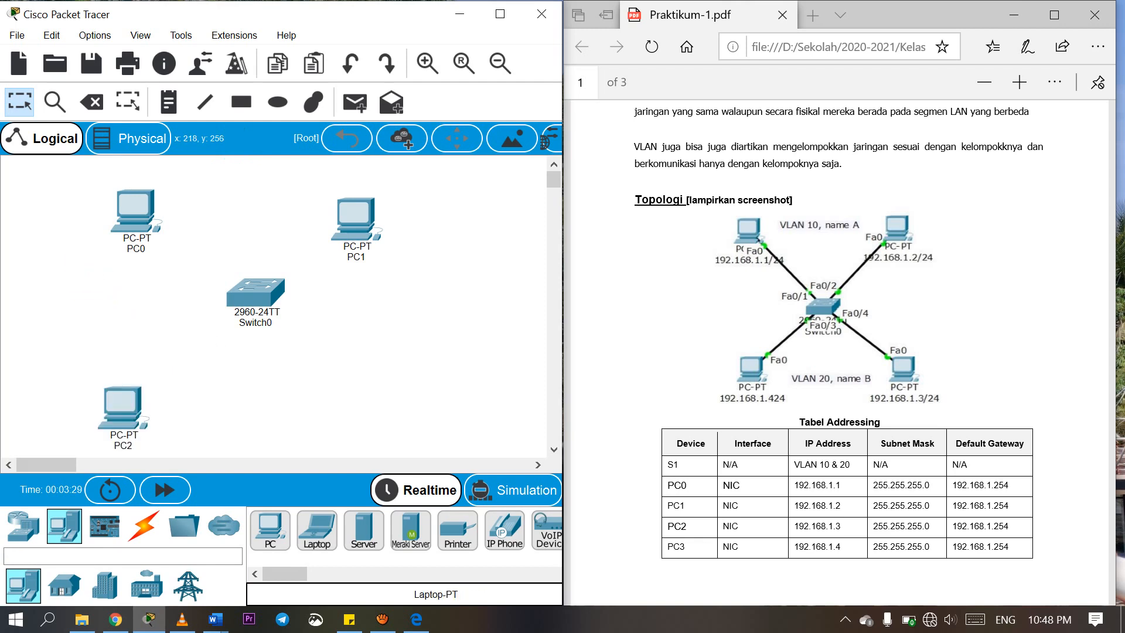
click(361, 408)
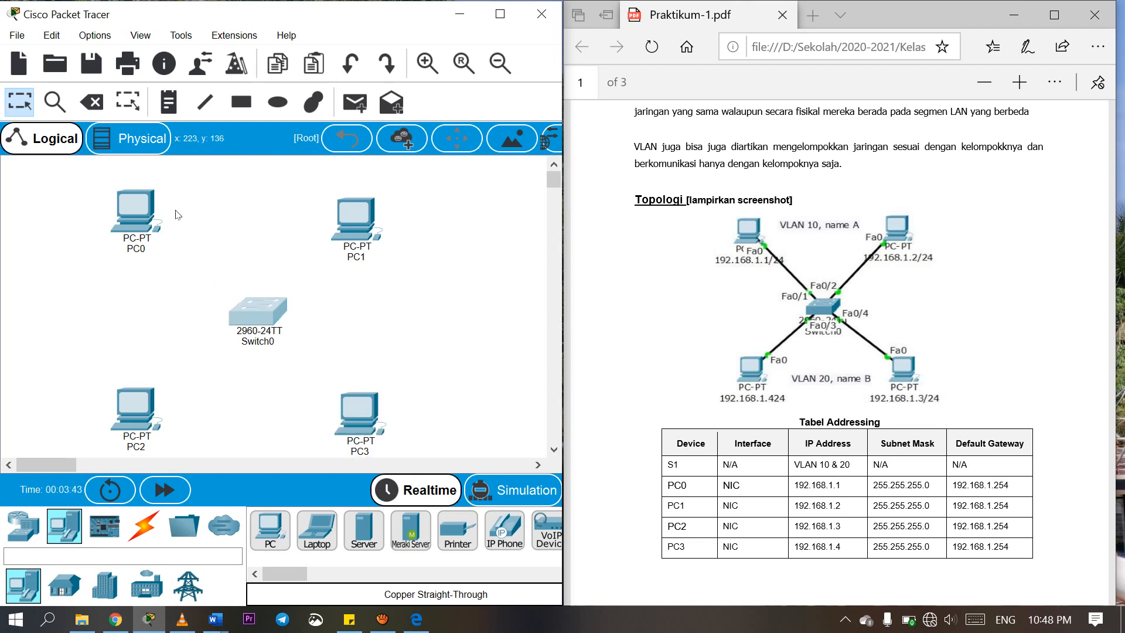
Step: Connect PC0's FastEthernet0 port to the switch's FastEthernet0/1 port with a copper straight-through cable
click(143, 526)
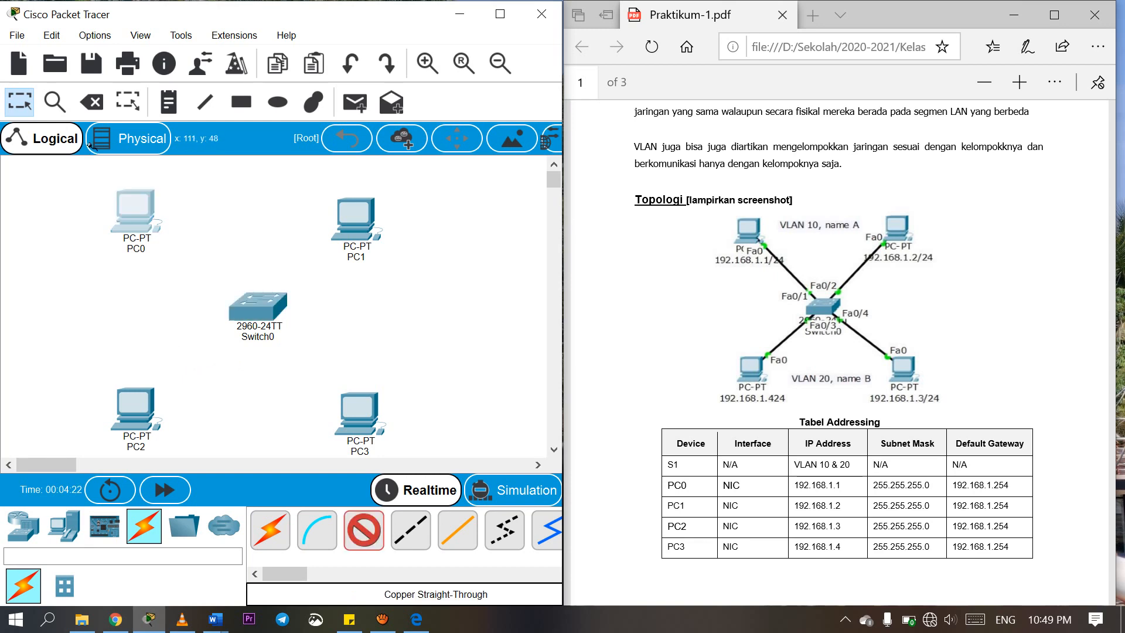
click(141, 214)
click(176, 276)
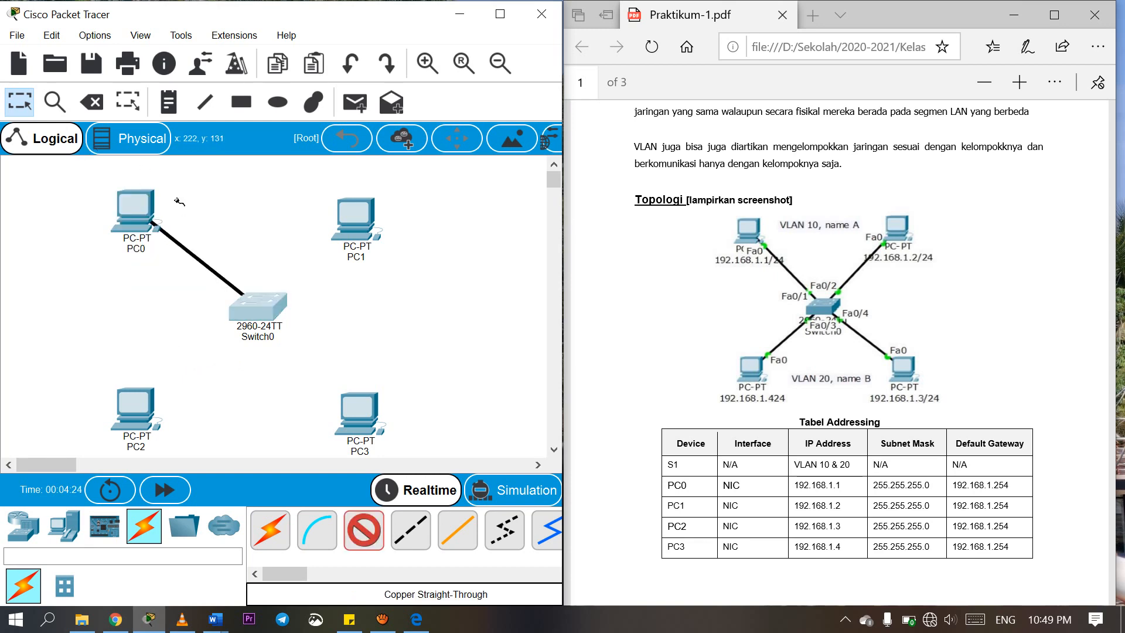
click(259, 303)
click(305, 29)
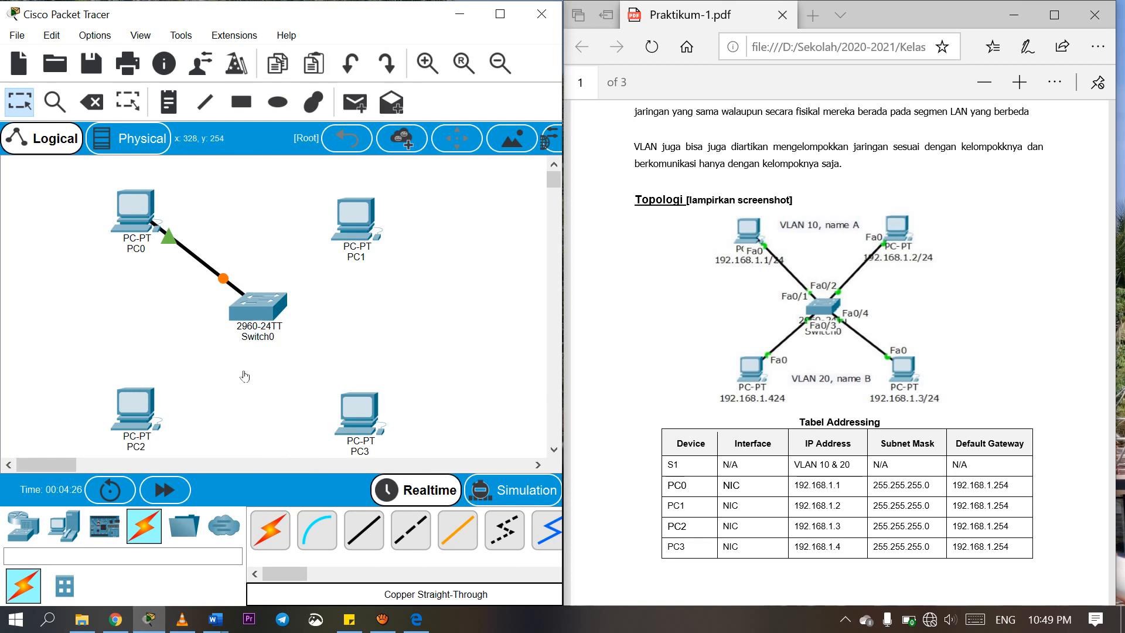
Step: Connect the switch's FastEthernet0/2 port to PC1's FastEthernet0 port with a copper straight-through cable
click(364, 530)
click(258, 304)
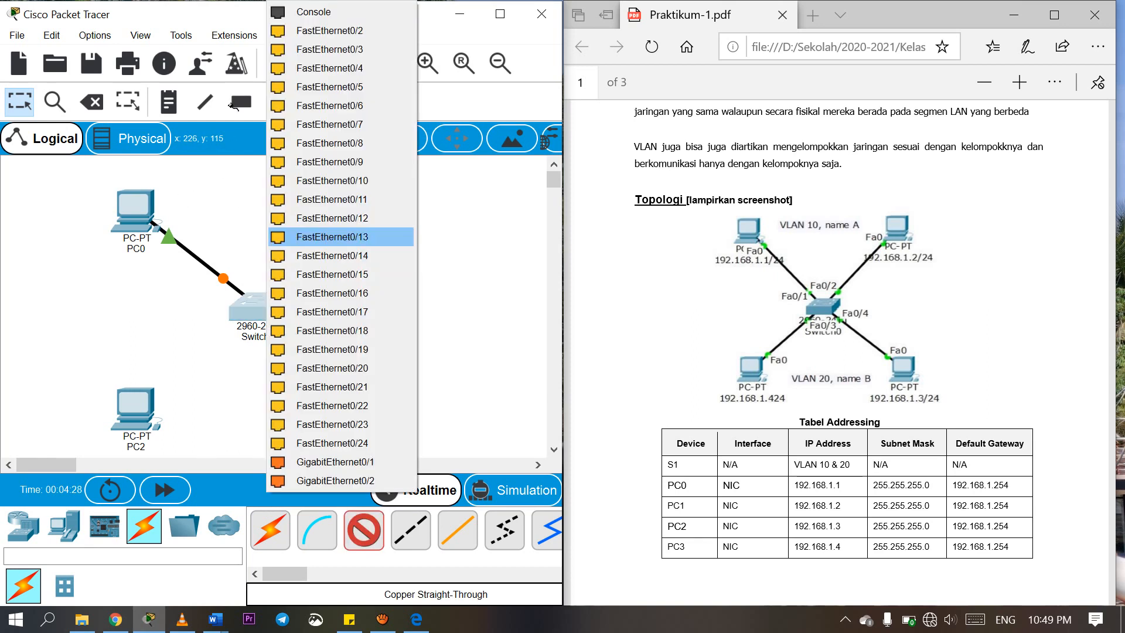
click(329, 31)
click(356, 212)
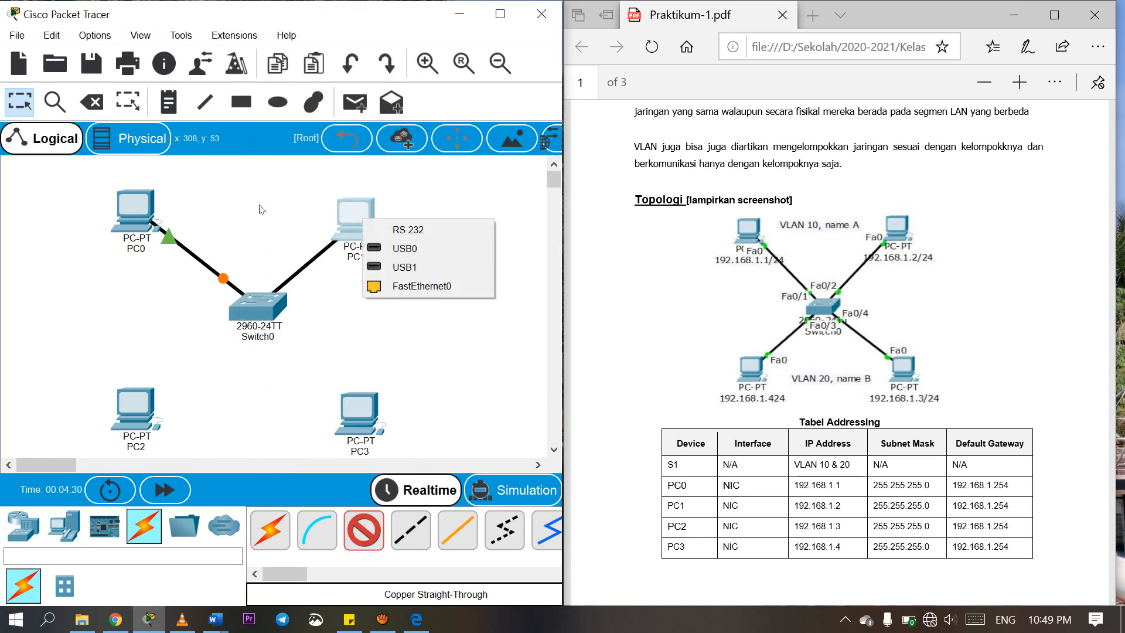
click(422, 286)
Step: Connect the switch's FastEthernet0/3 port to PC2's FastEthernet0 port with a copper straight-through cable
click(257, 302)
click(329, 31)
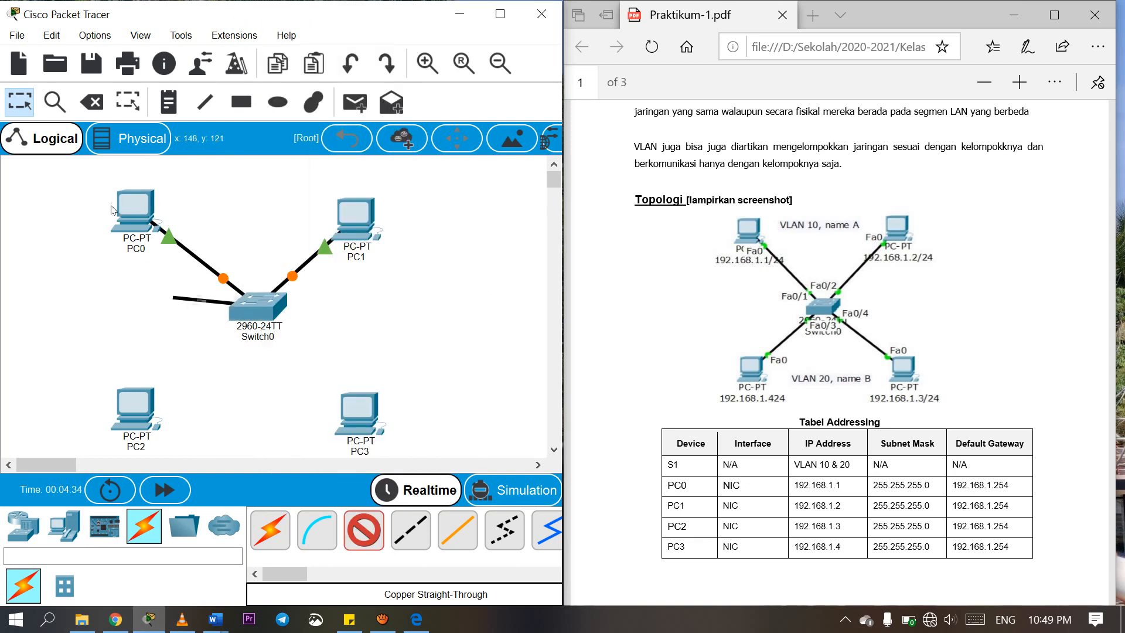
click(135, 407)
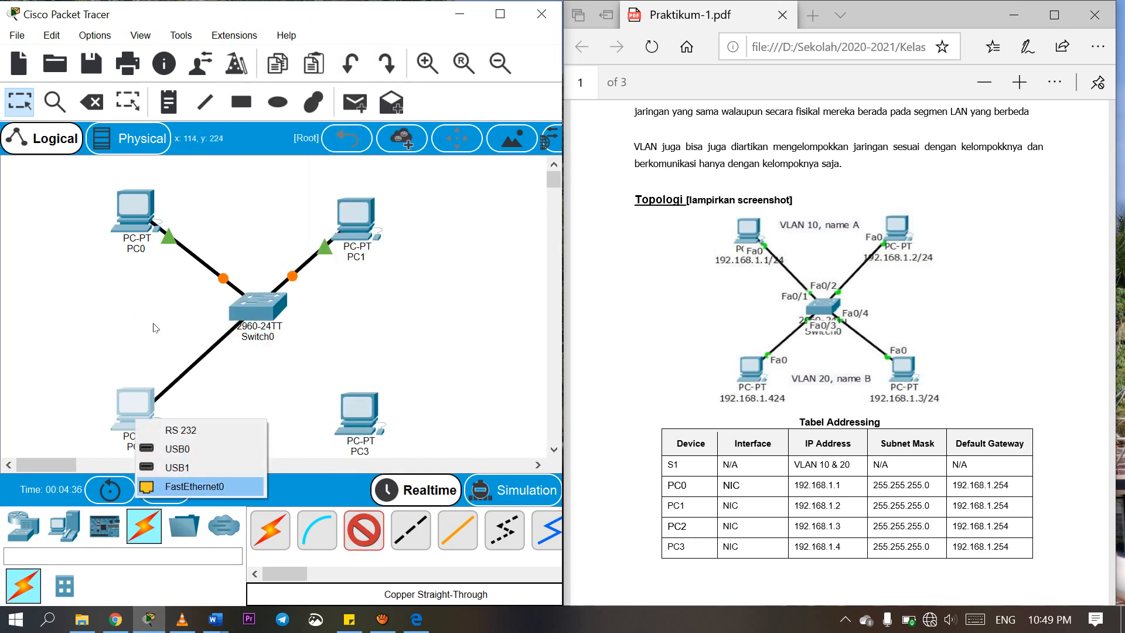
click(193, 485)
Step: Connect the switch's FastEthernet0/4 port to PC3's FastEthernet0 port with a copper straight-through cable
click(258, 302)
click(316, 30)
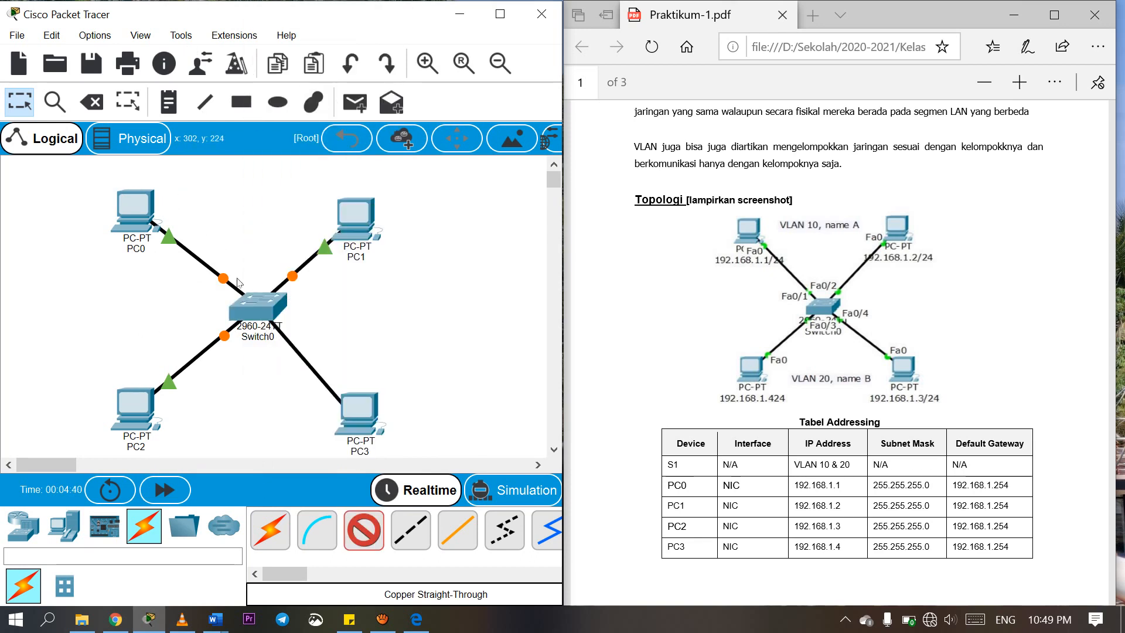
click(358, 413)
click(410, 486)
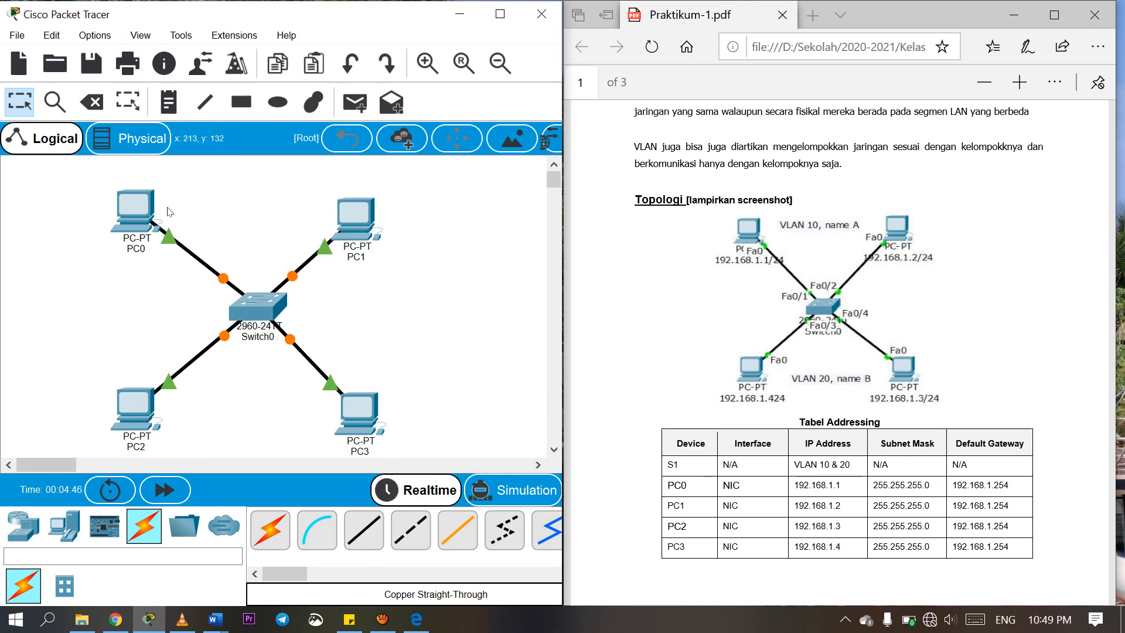
Step: Examine the port layout of Switch0 in its enlarged physical device view
click(258, 305)
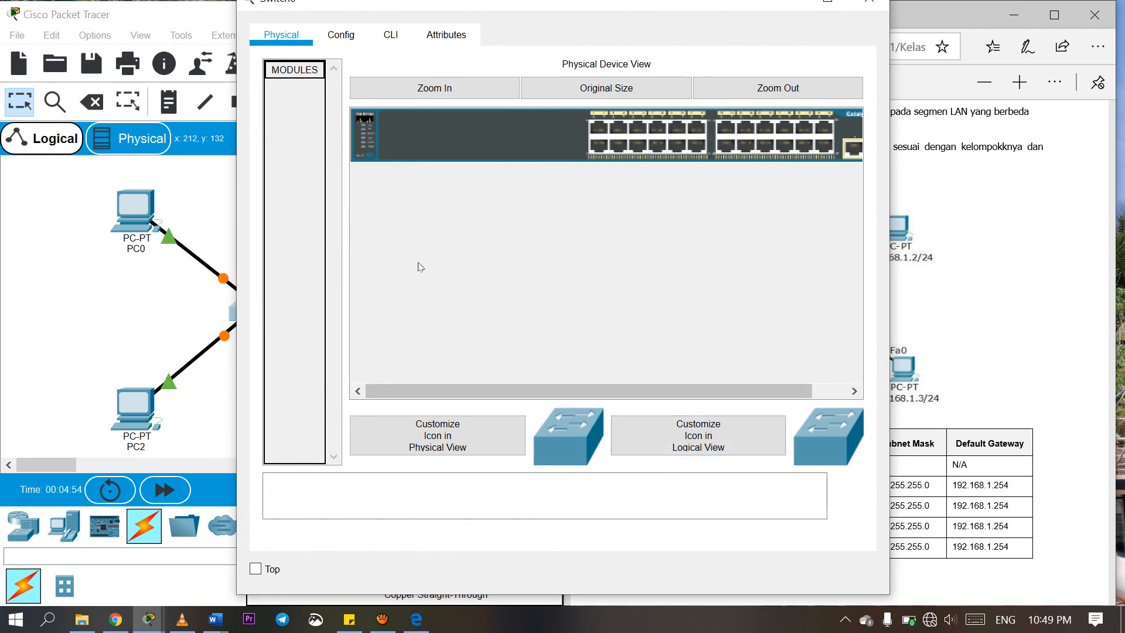
drag(439, 390, 475, 390)
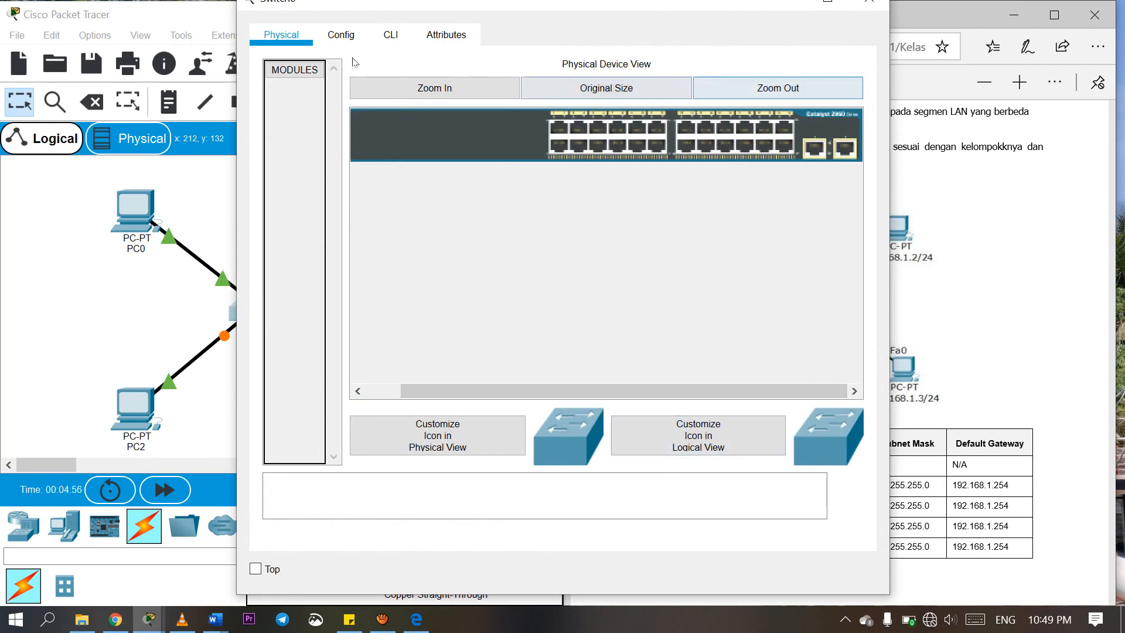
click(435, 88)
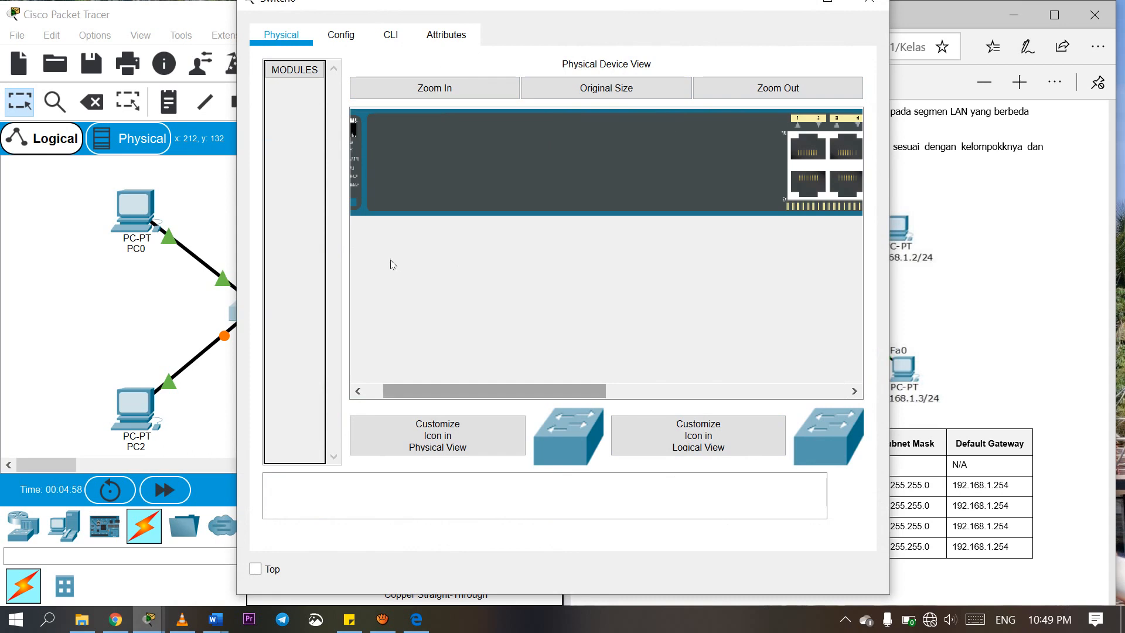
scroll(393, 265, right, 10)
scroll(462, 271, right, 9)
scroll(524, 271, right, 4)
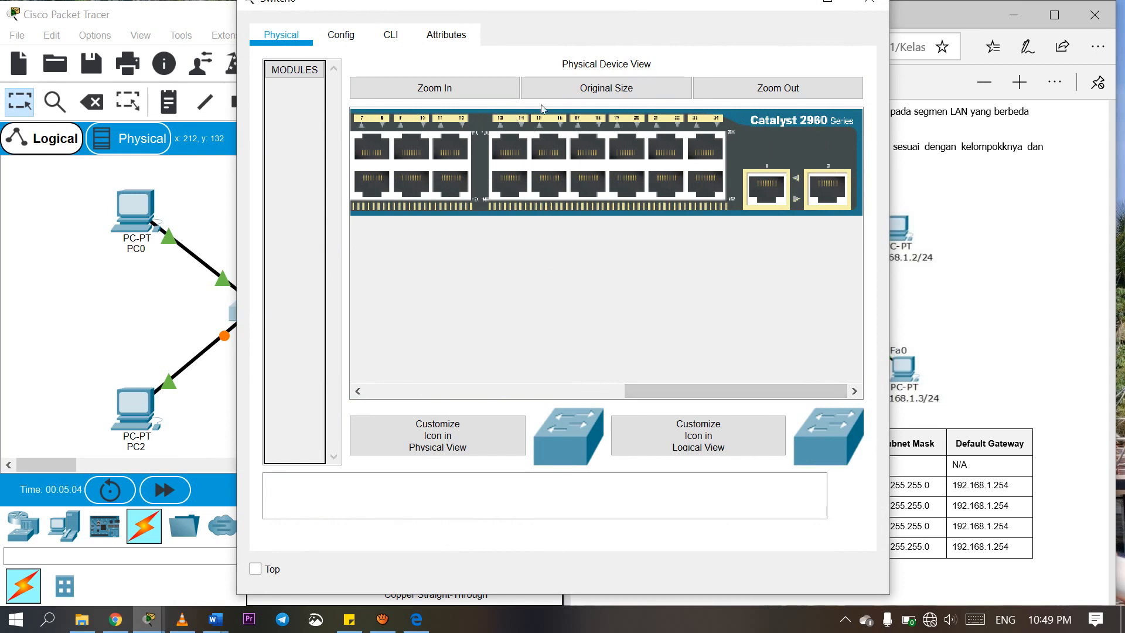
scroll(464, 258, left, 10)
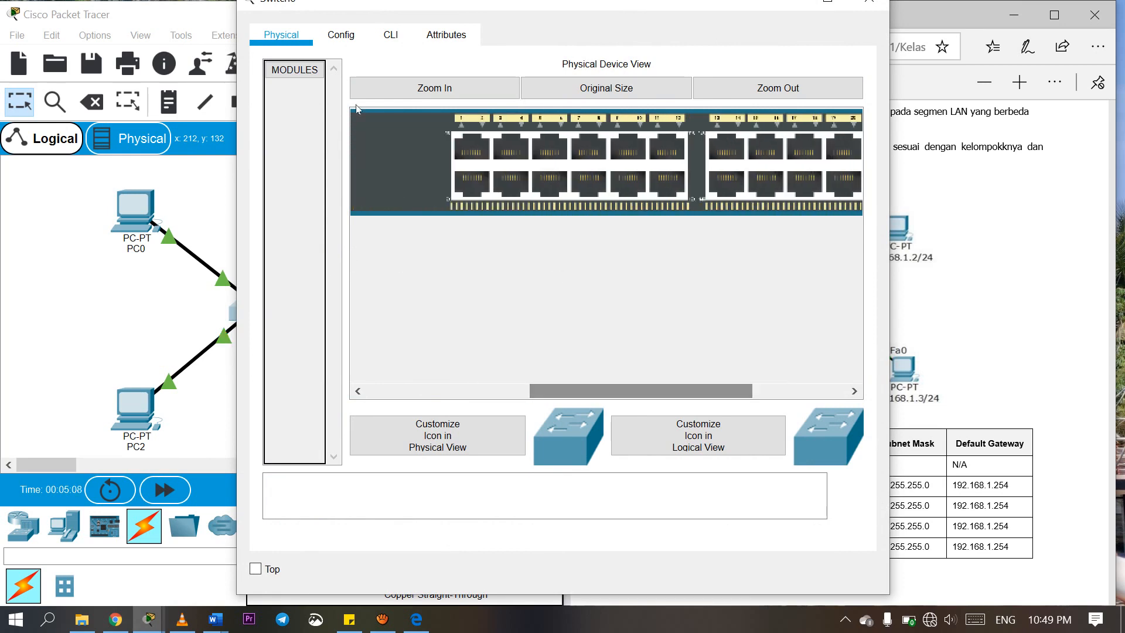
scroll(473, 258, right, 3)
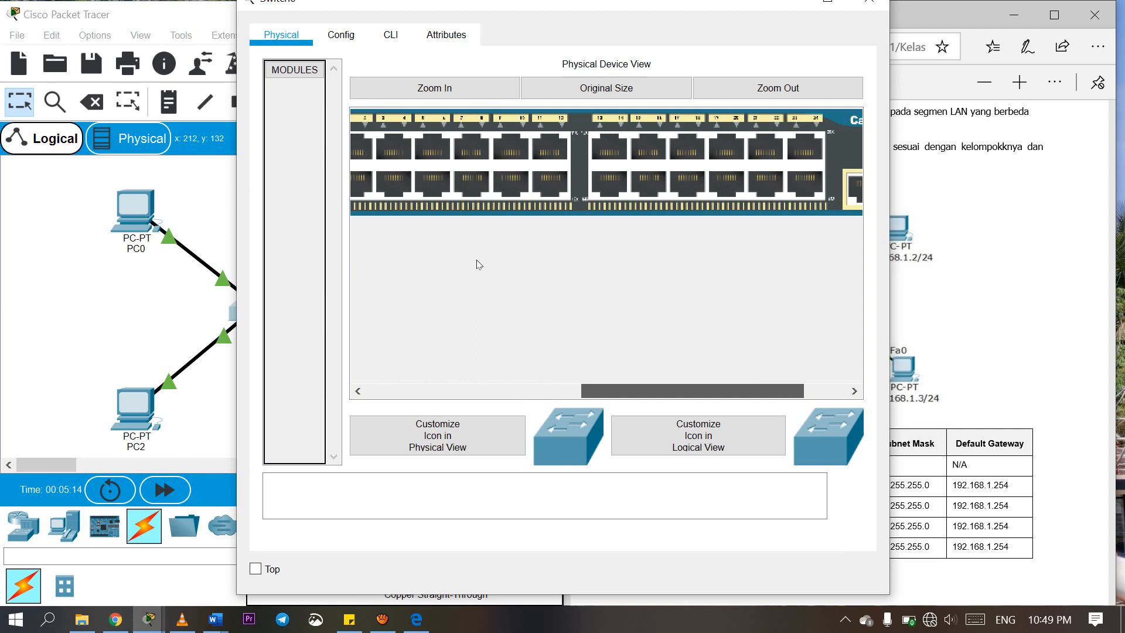
scroll(479, 265, left, 10)
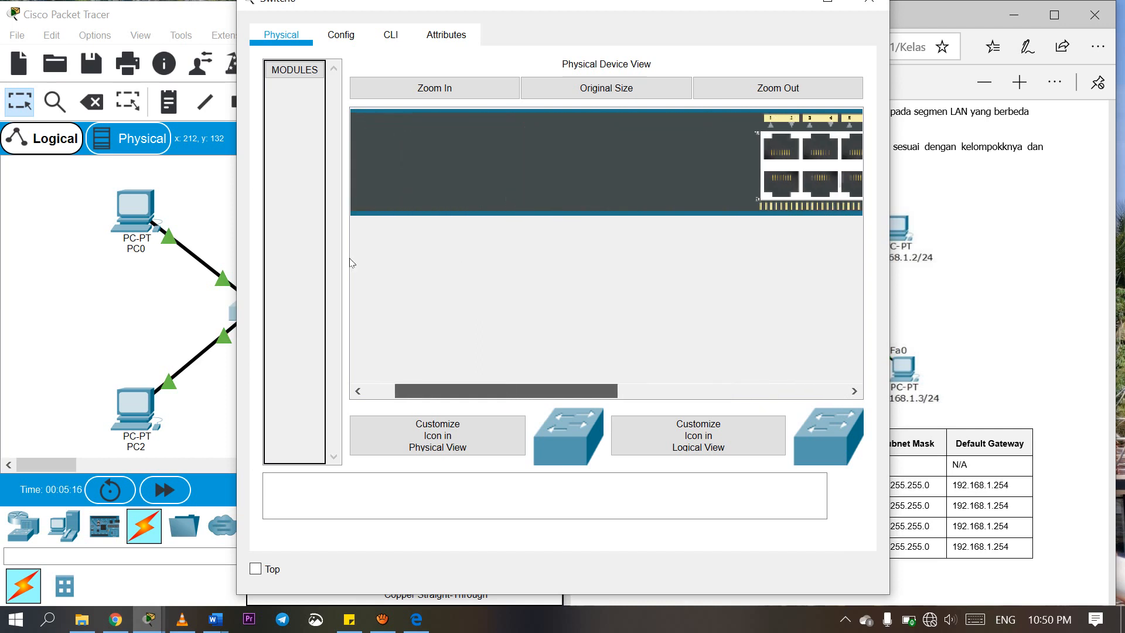
key(space)
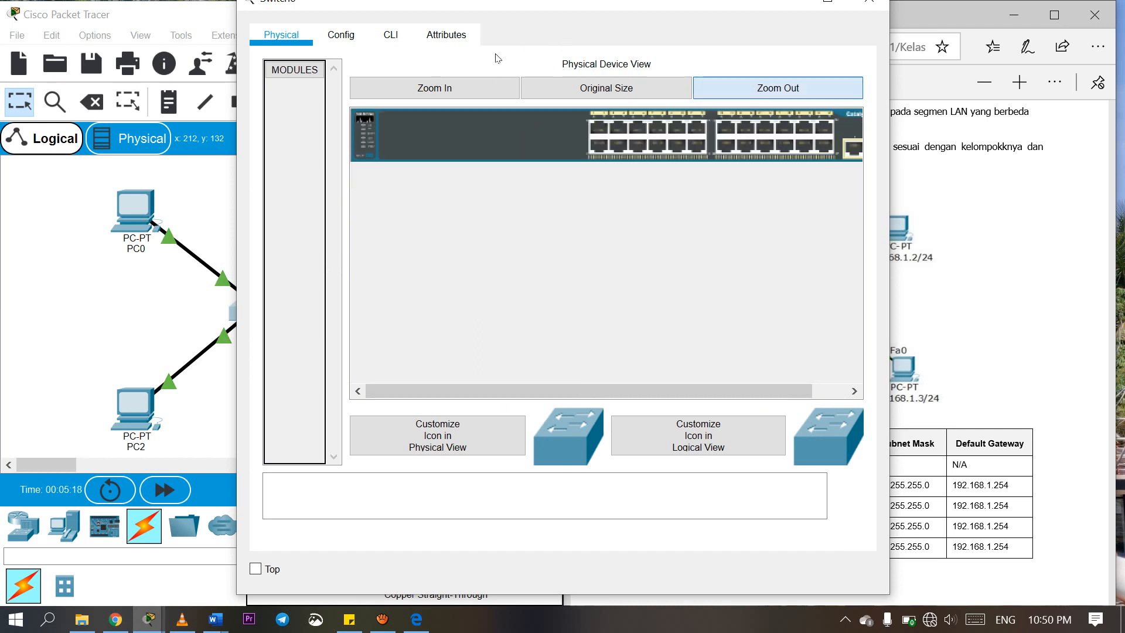
key(alt+F4)
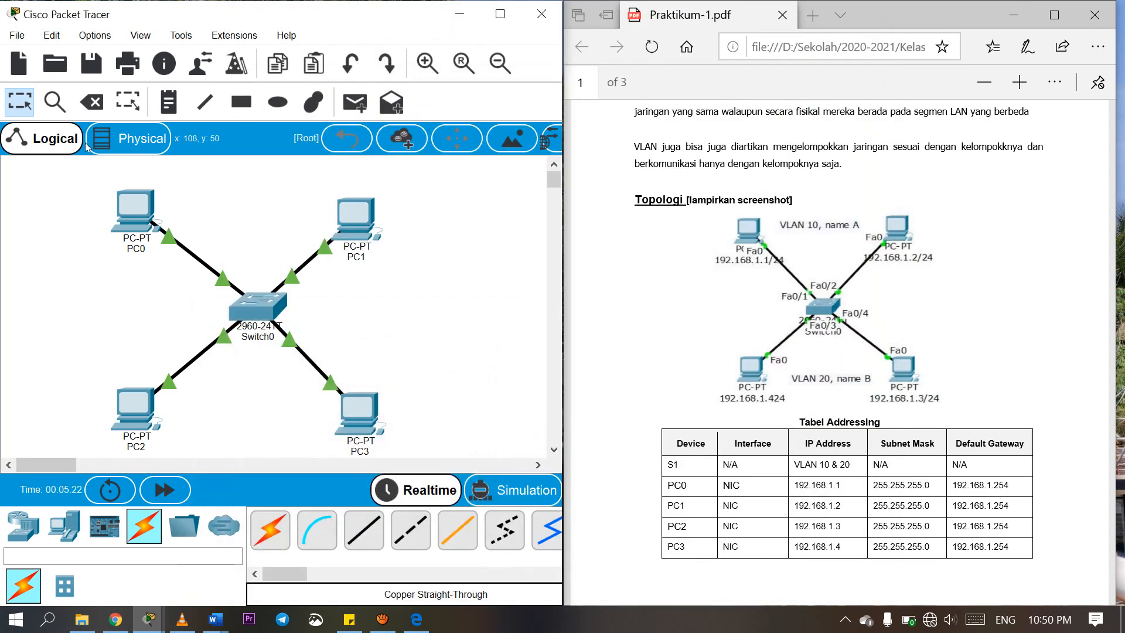
Step: Give PC0 the static IP address 192.168.1.1, subnet mask 255.255.255.0 and default gateway 192.168.1.254
click(135, 209)
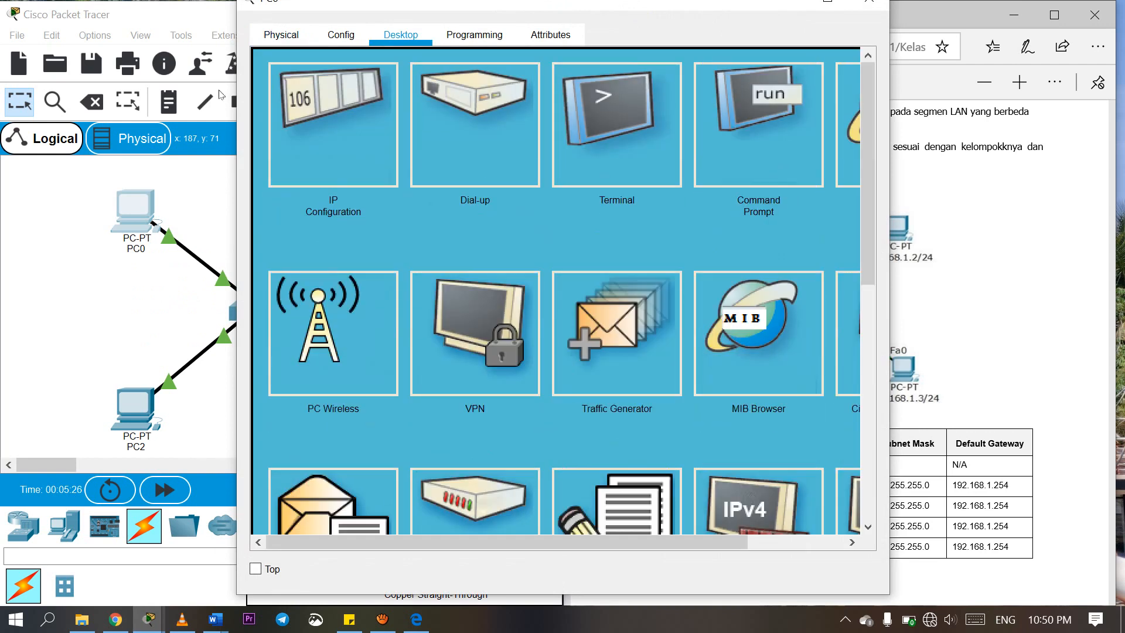
click(289, 85)
drag(414, 10, 246, 20)
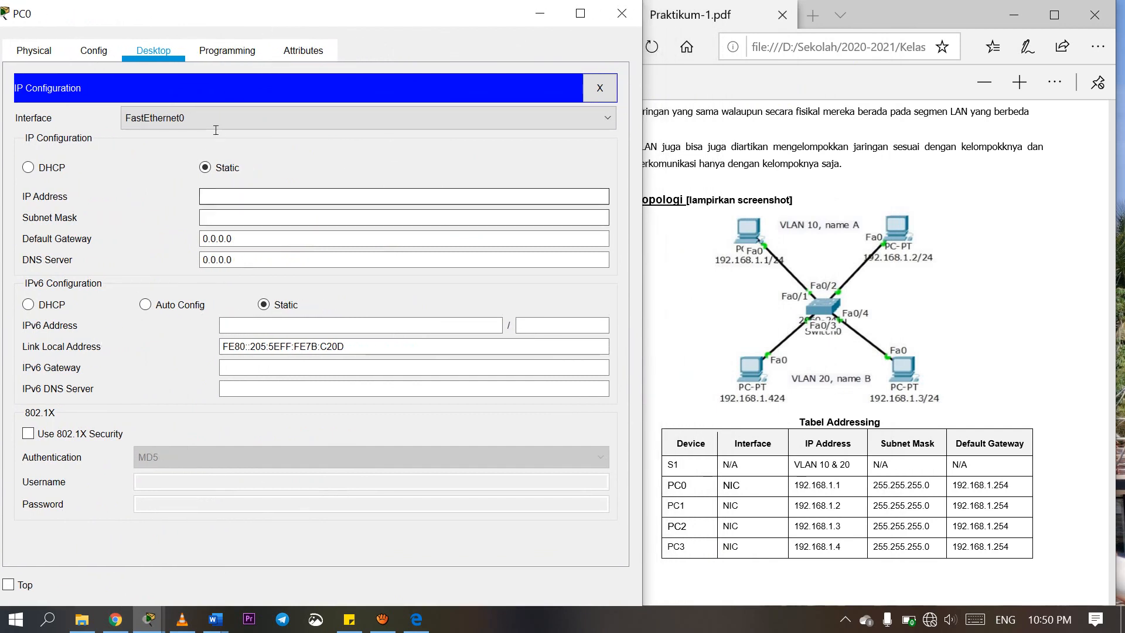
text(.1)
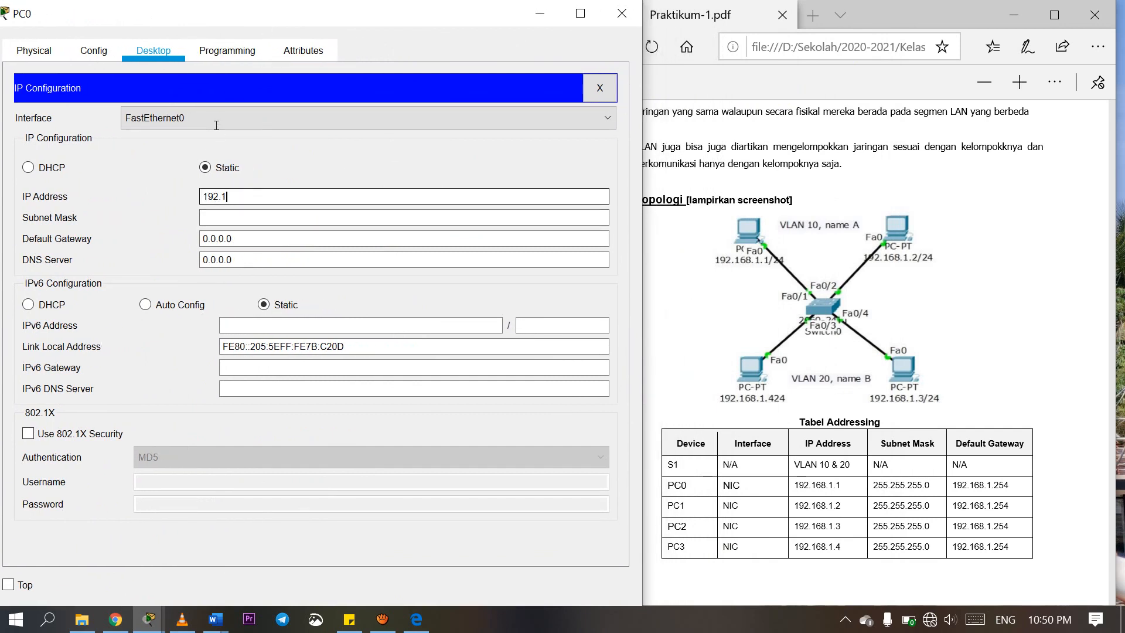
key(Tab)
key(Tab)
text(1)
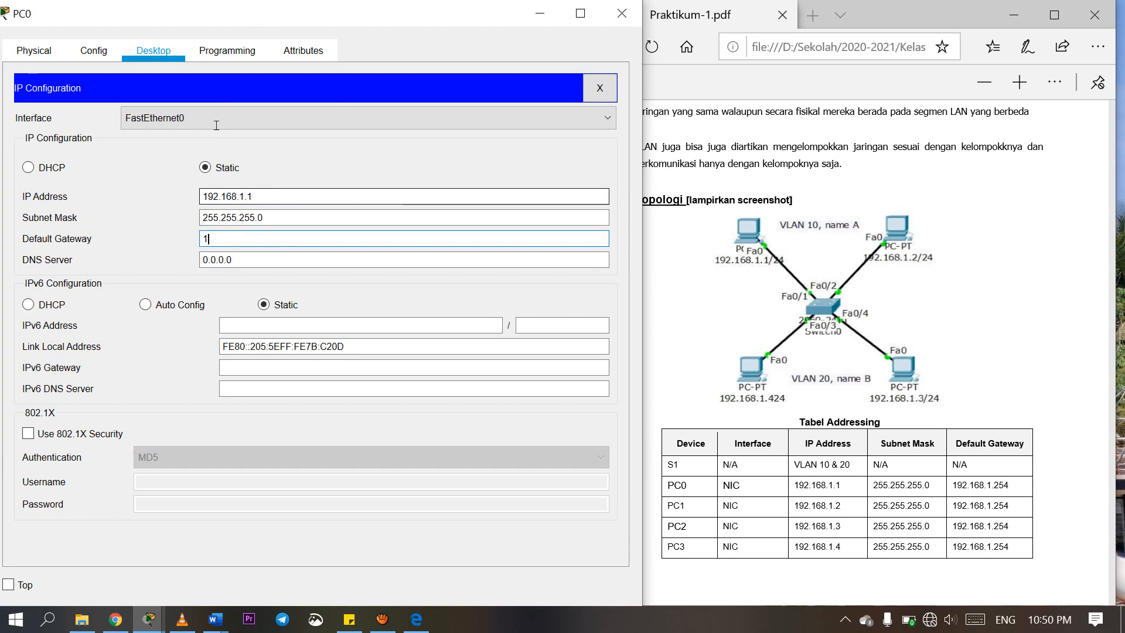
text(92.168.1.254)
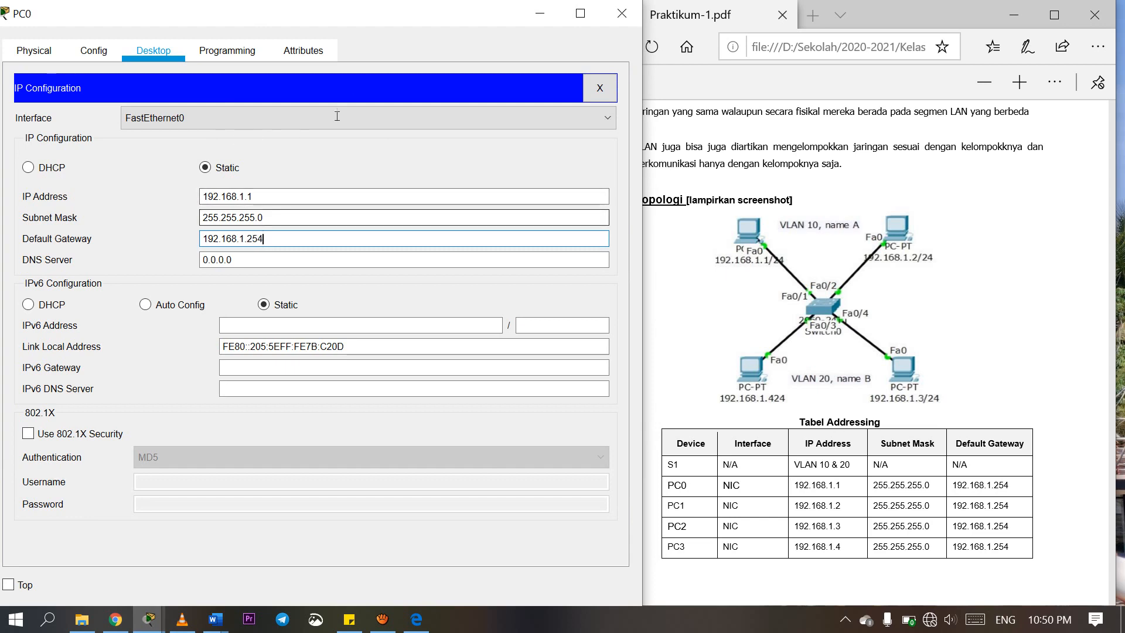
click(599, 88)
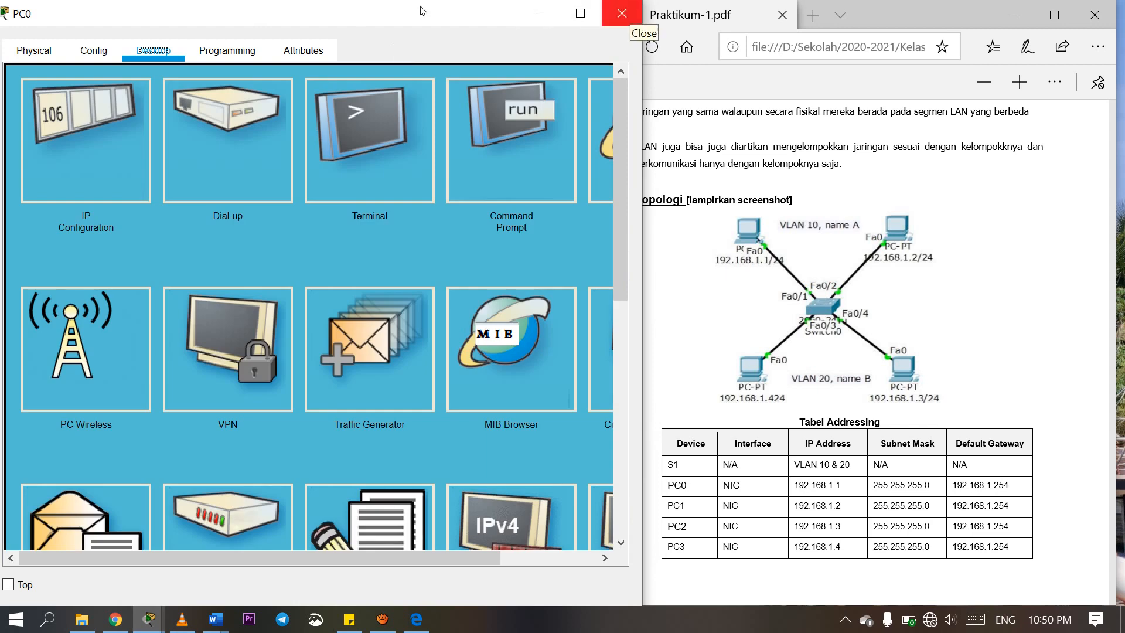
click(621, 13)
Step: Give PC1 the static IP address 192.168.1.2, subnet mask 255.255.255.0 and default gateway 192.168.1.254
click(358, 217)
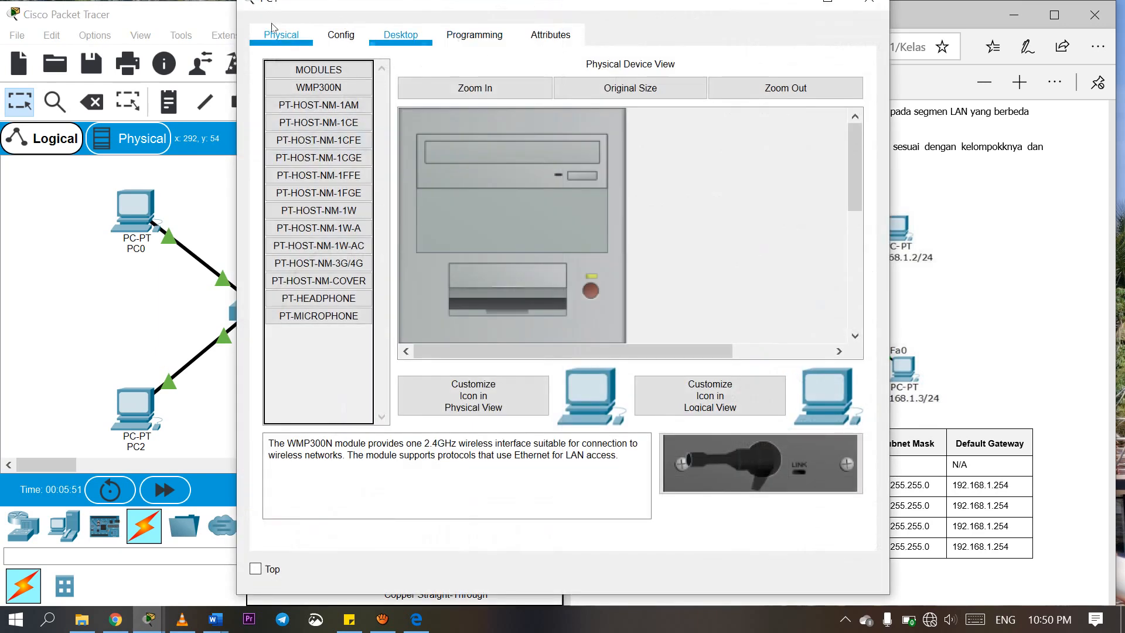
click(394, 34)
drag(397, 7, 233, 24)
click(90, 104)
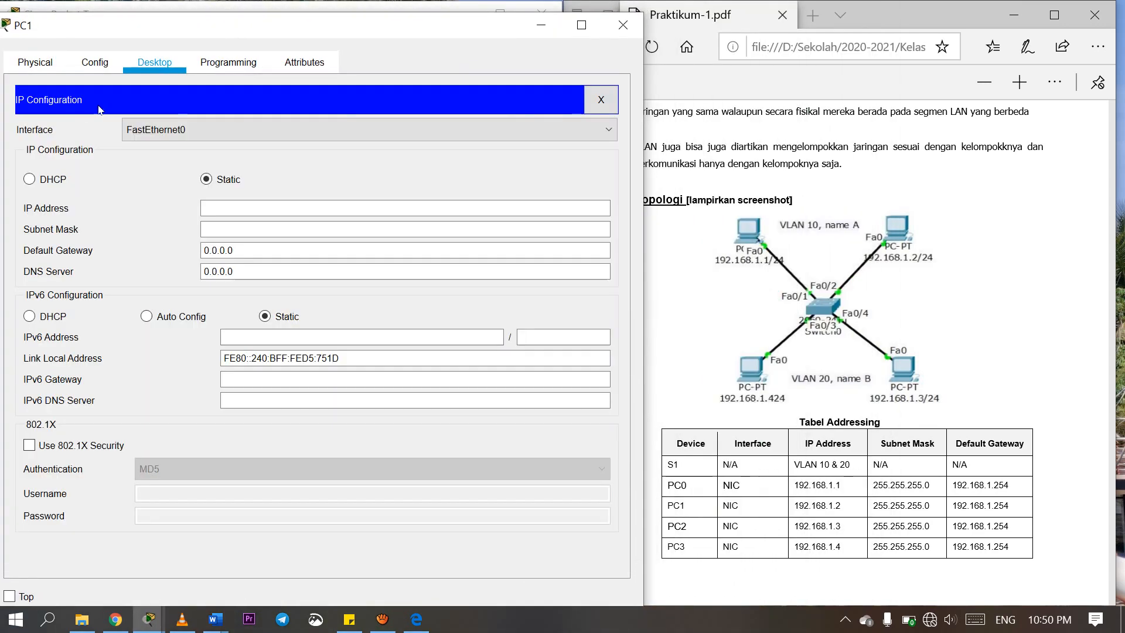
text(192.168.)
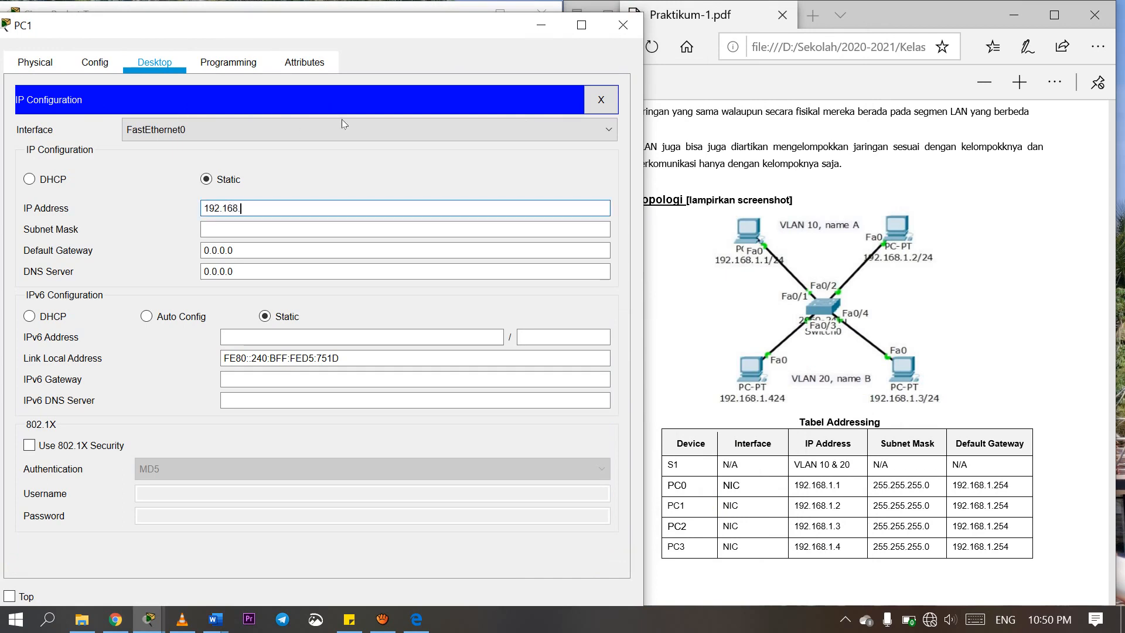
text(1.2)
key(Tab)
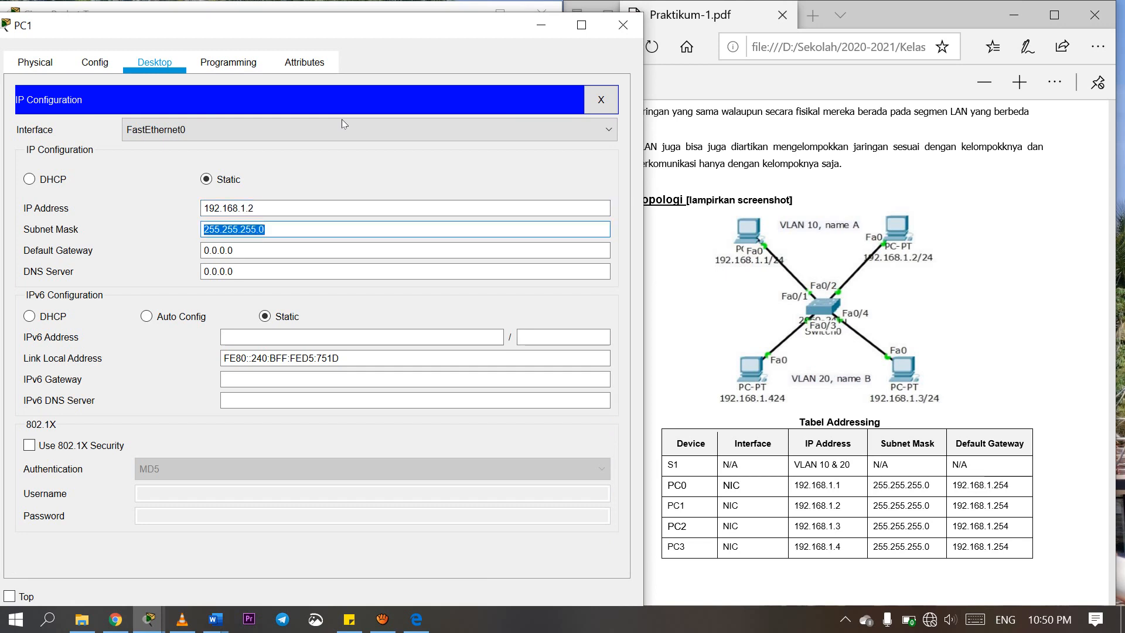
key(Tab)
text(192.)
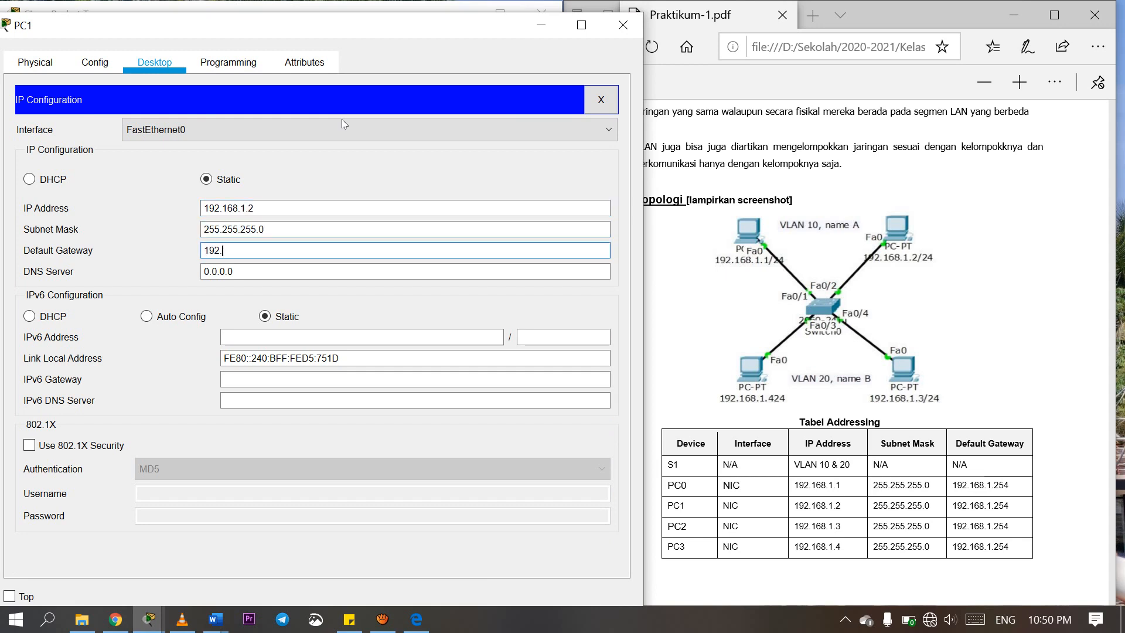
text(168.1.254)
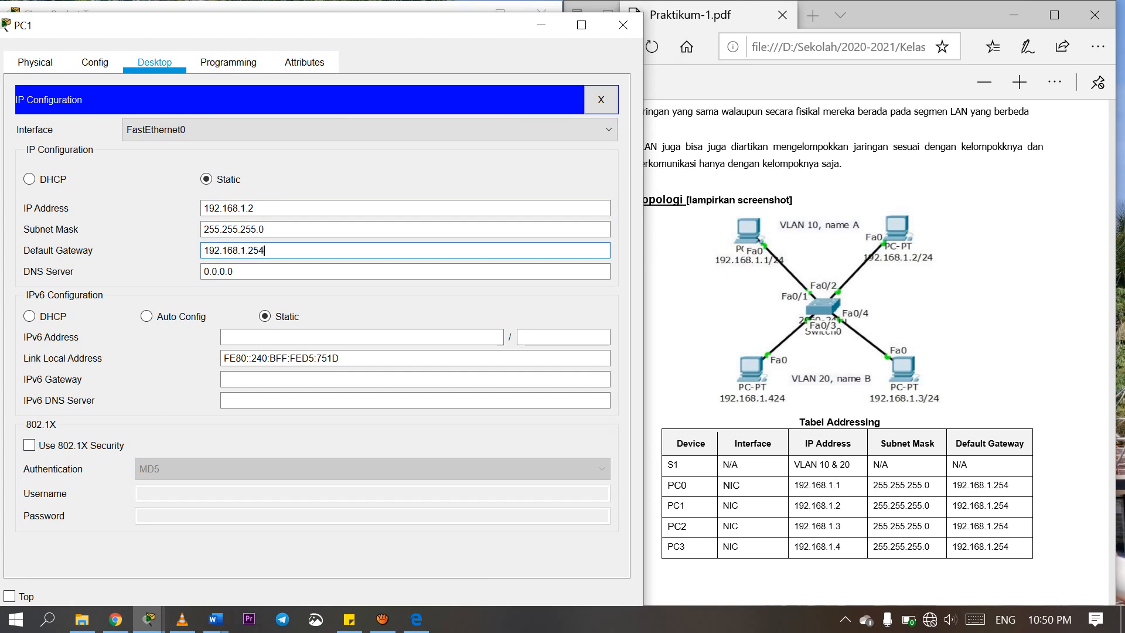
click(623, 25)
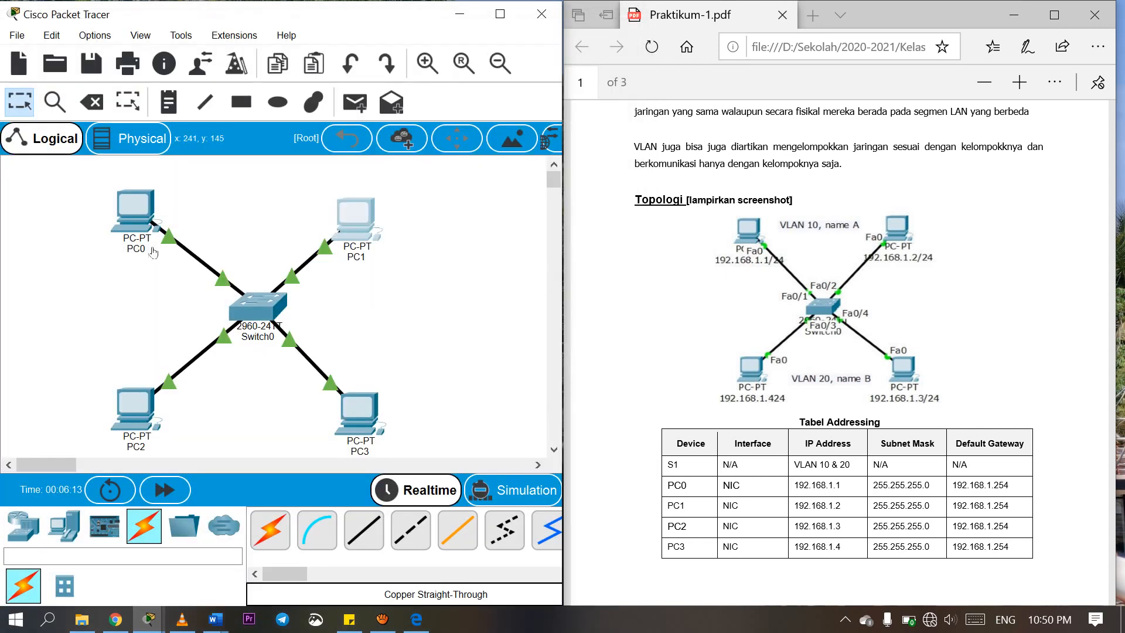
Step: Give PC2 the static IP address 192.168.1.3, subnet mask 255.255.255.0 and default gateway 192.168.1.254
click(135, 408)
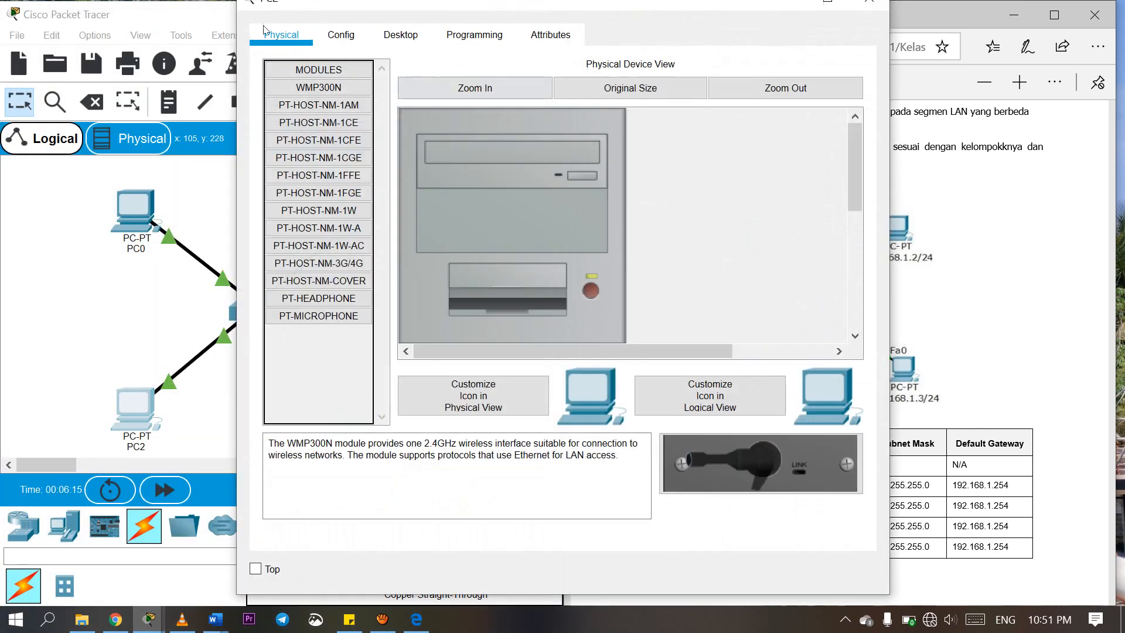
click(401, 35)
click(340, 123)
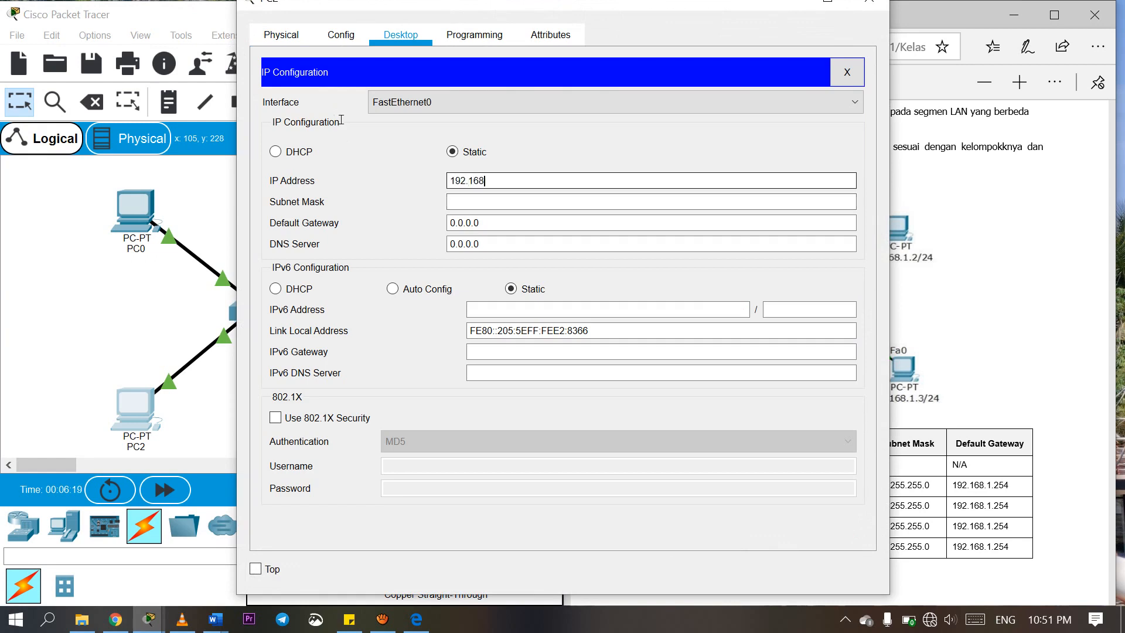
text(192.168.1.3)
key(Tab)
key(Tab)
text(19)
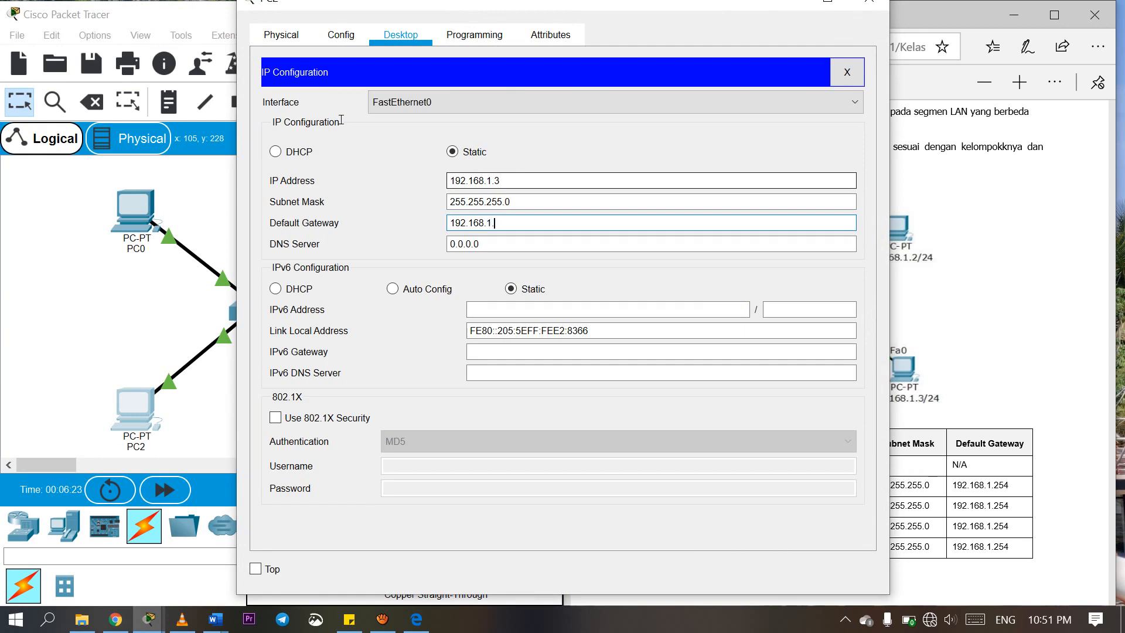
text(2.168.1.254)
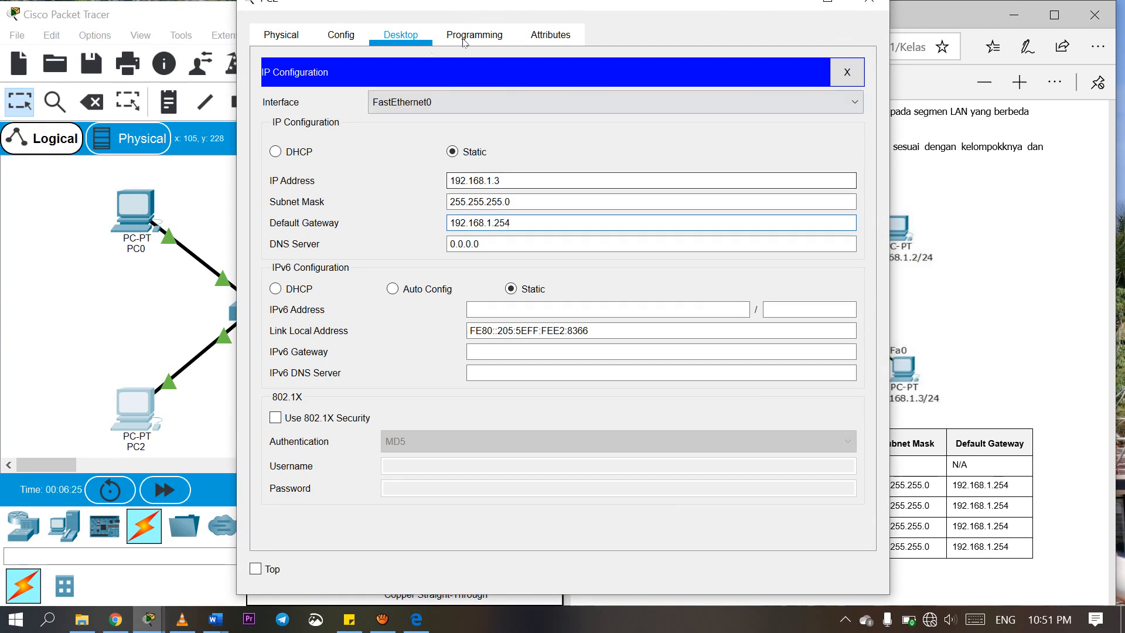
click(869, 1)
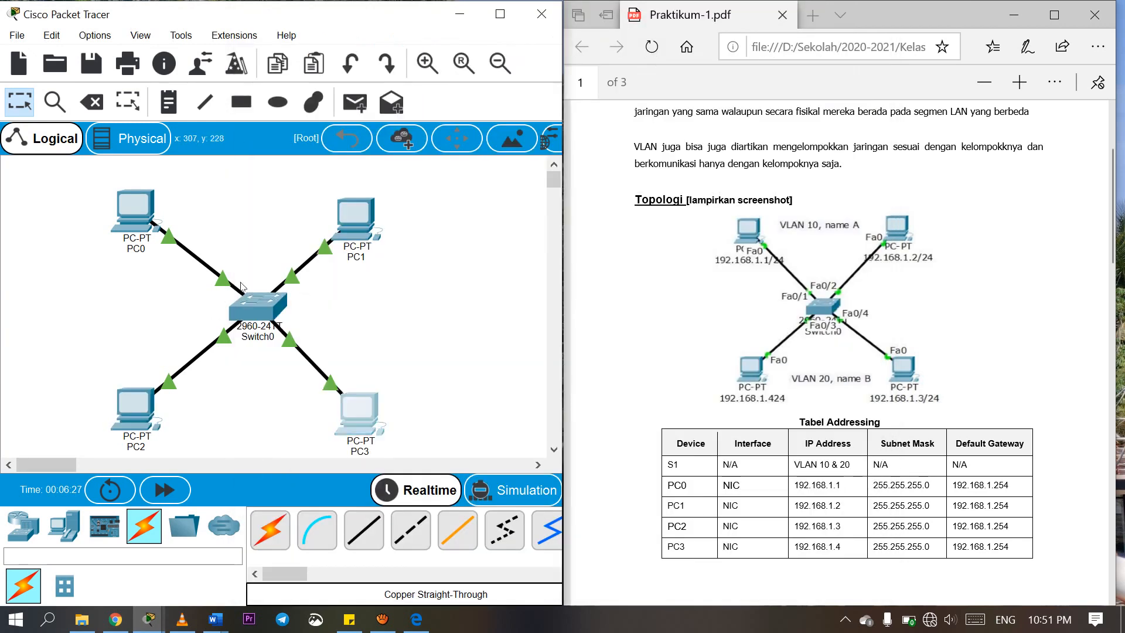
Step: Give PC3 the static IP address 192.168.1.4, subnet mask 255.255.255.0 and default gateway 192.168.1.254
click(359, 413)
click(401, 35)
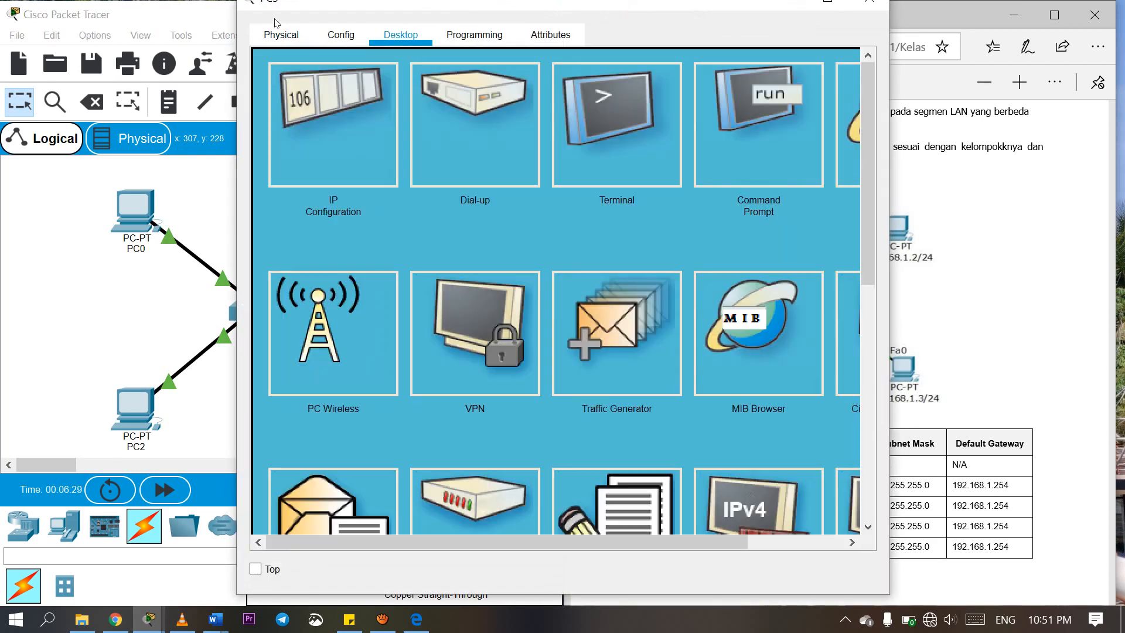
click(343, 162)
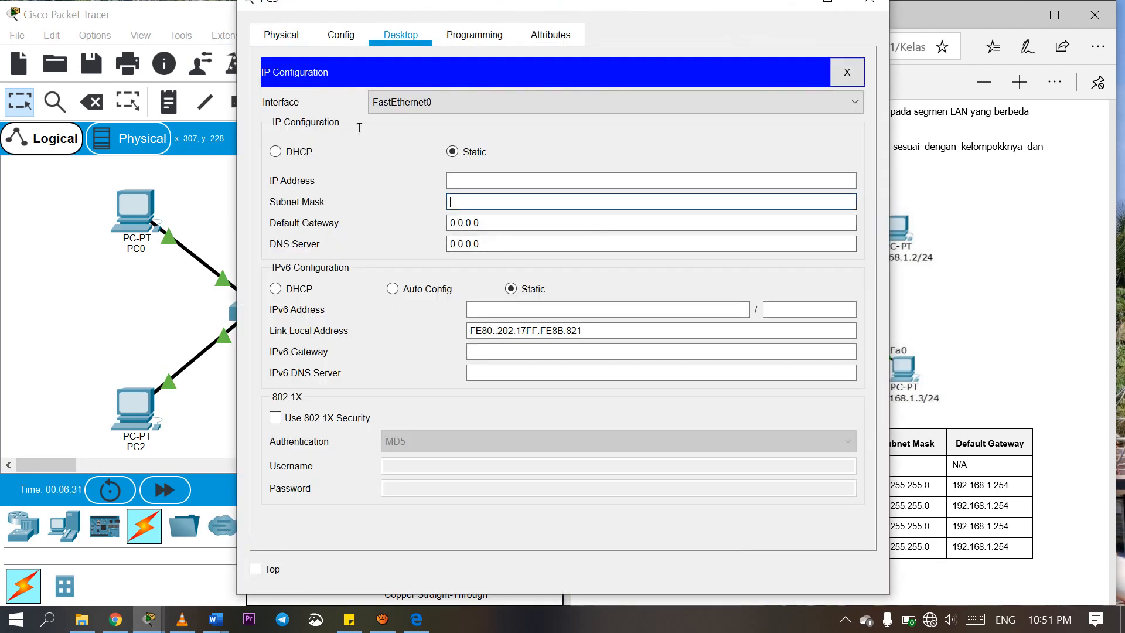
key(shift+Tab)
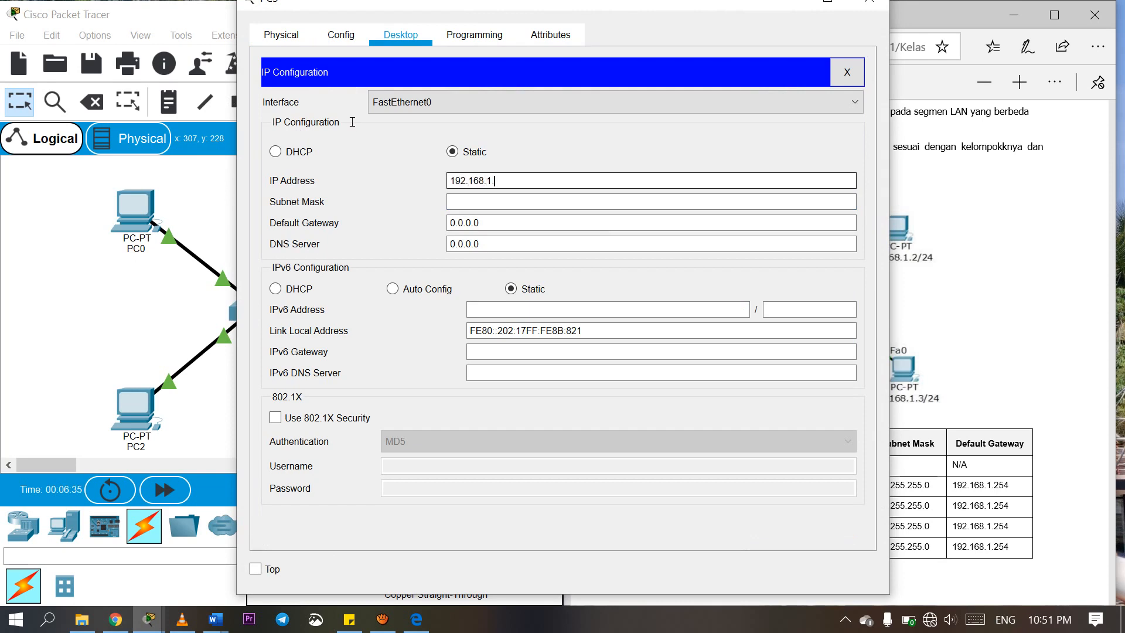
key(Tab)
key(Tab)
text(192.168)
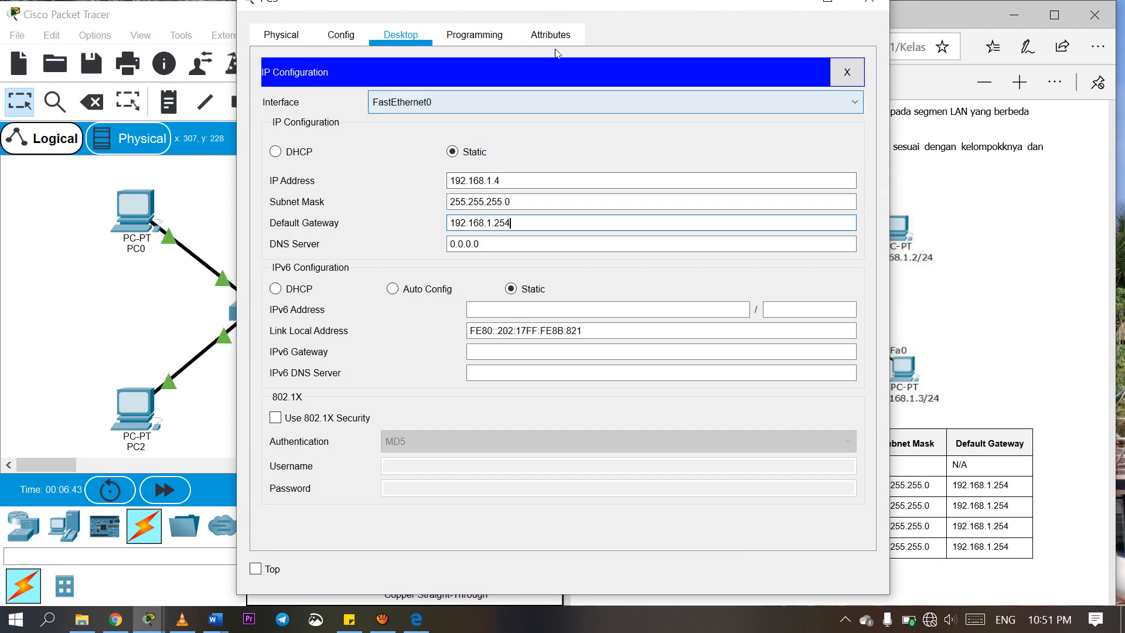
click(847, 71)
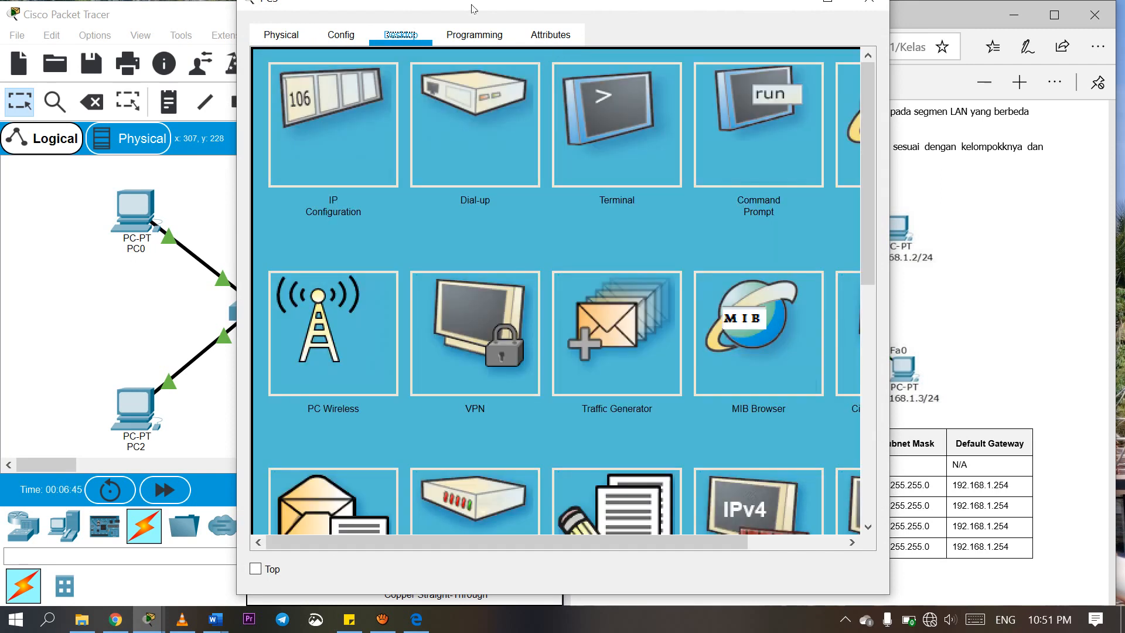
Step: Test connectivity from PC3 to PC0 by running ping 192.168.1.1 in PC3's command prompt
drag(473, 5, 239, 21)
scroll(879, 352, down, 8)
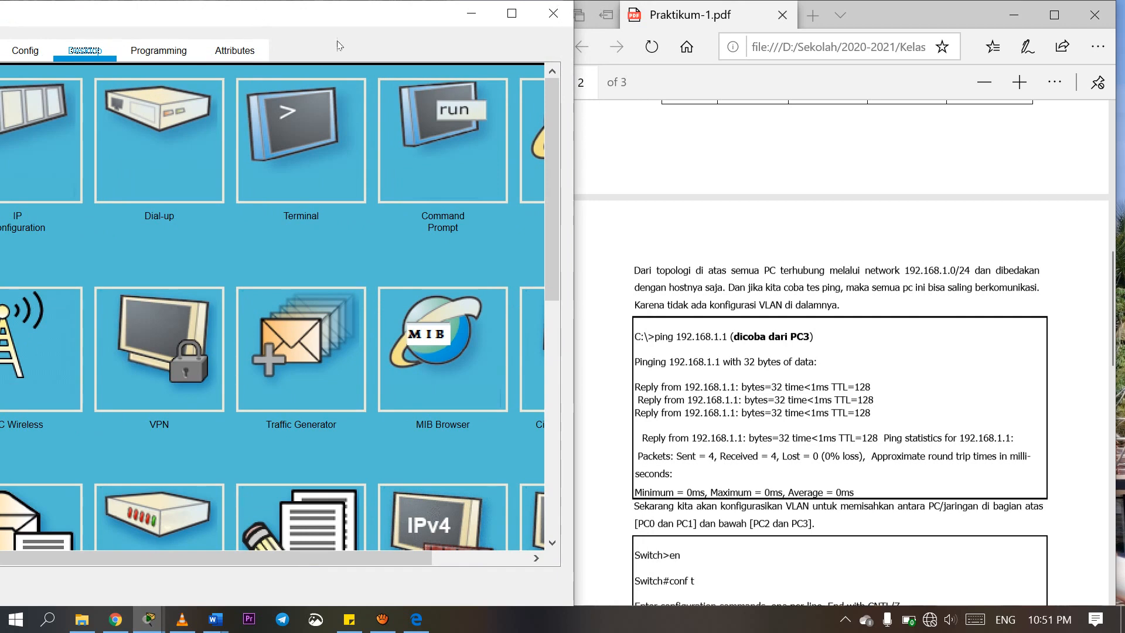
drag(175, 15, 212, 16)
click(481, 135)
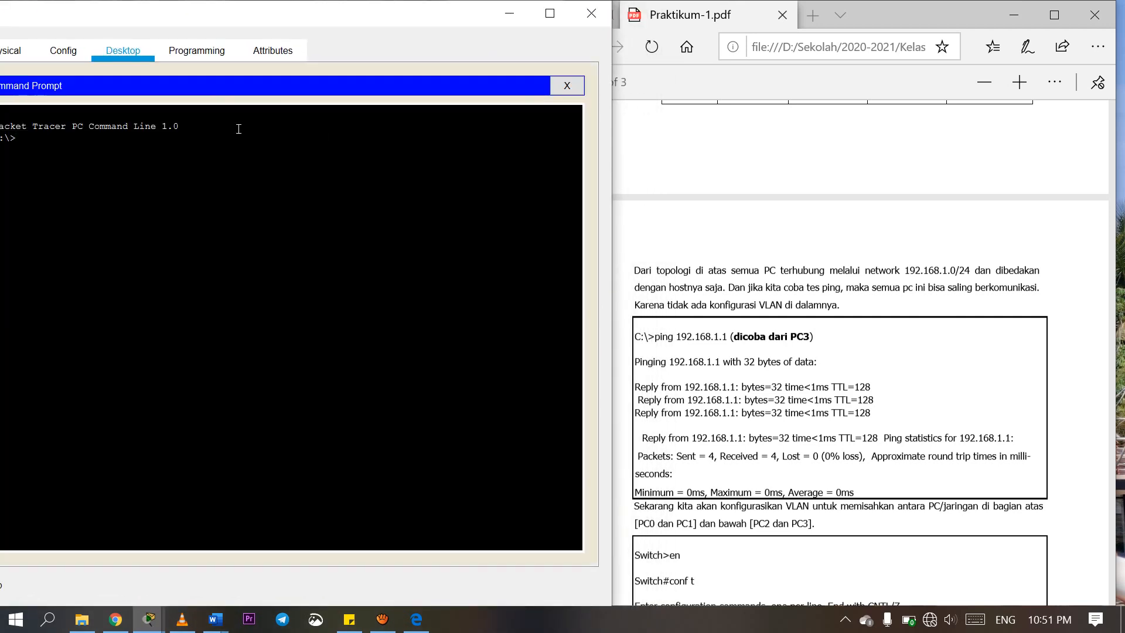
text(gng 192.168.1.1)
key(Return)
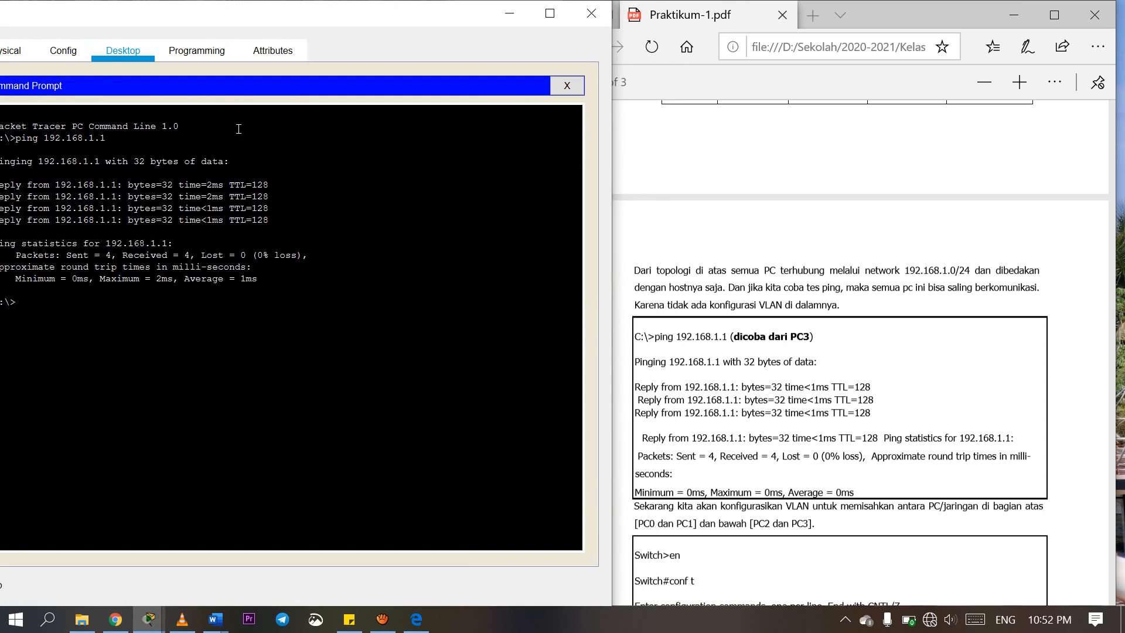
click(567, 85)
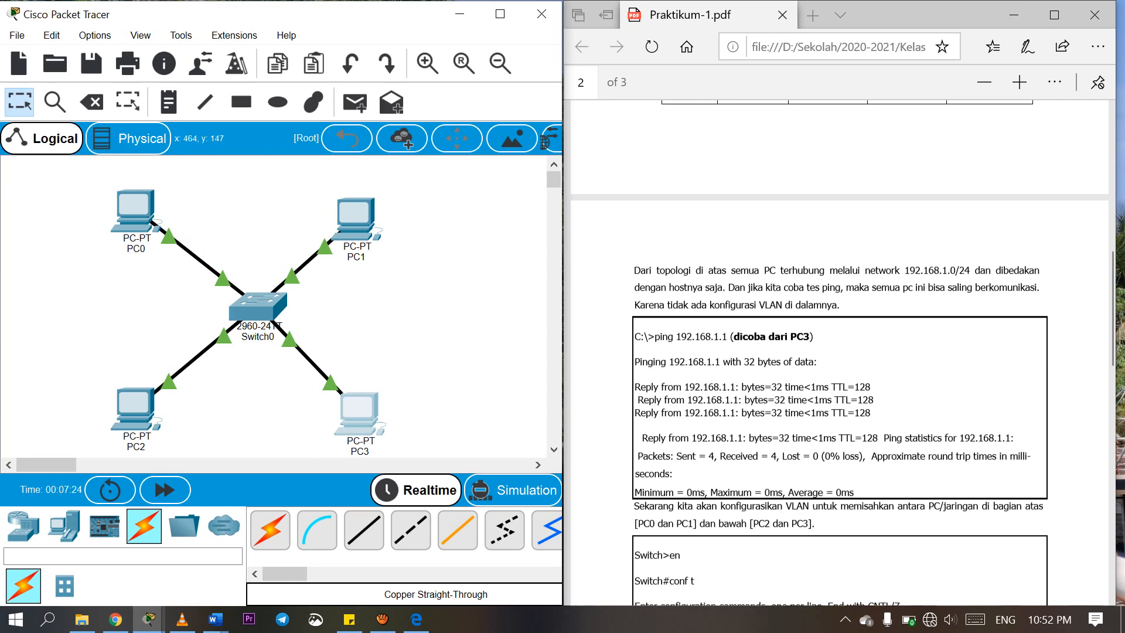
Step: Open Switch0's command line and enter global configuration mode with the commands en and conf t
scroll(839, 352, down, 4)
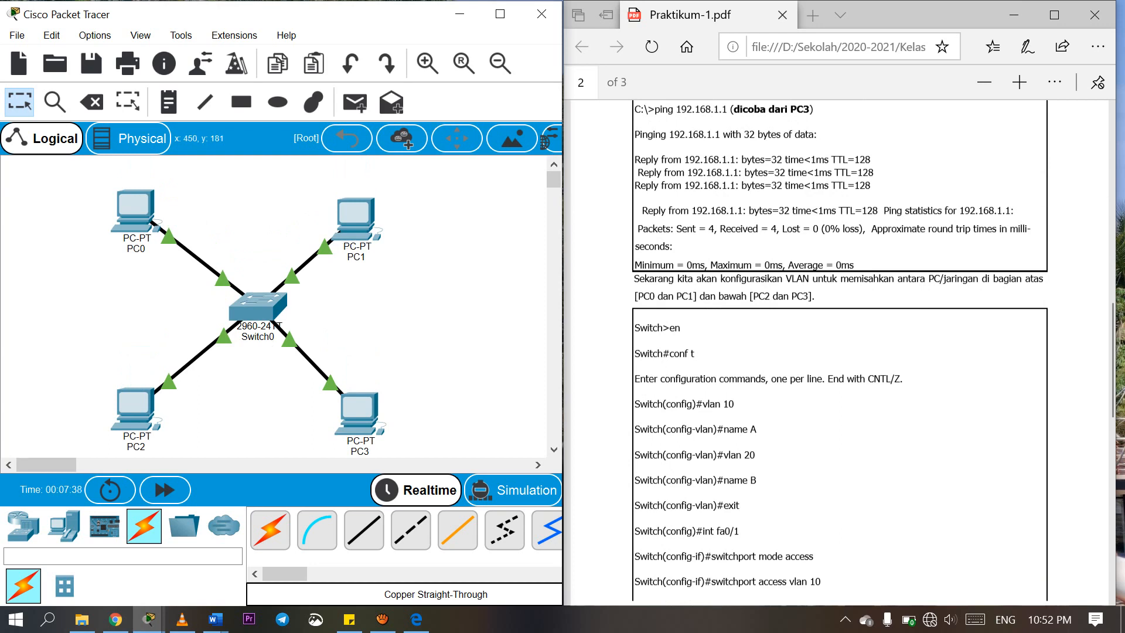
scroll(838, 352, down, 1)
click(258, 307)
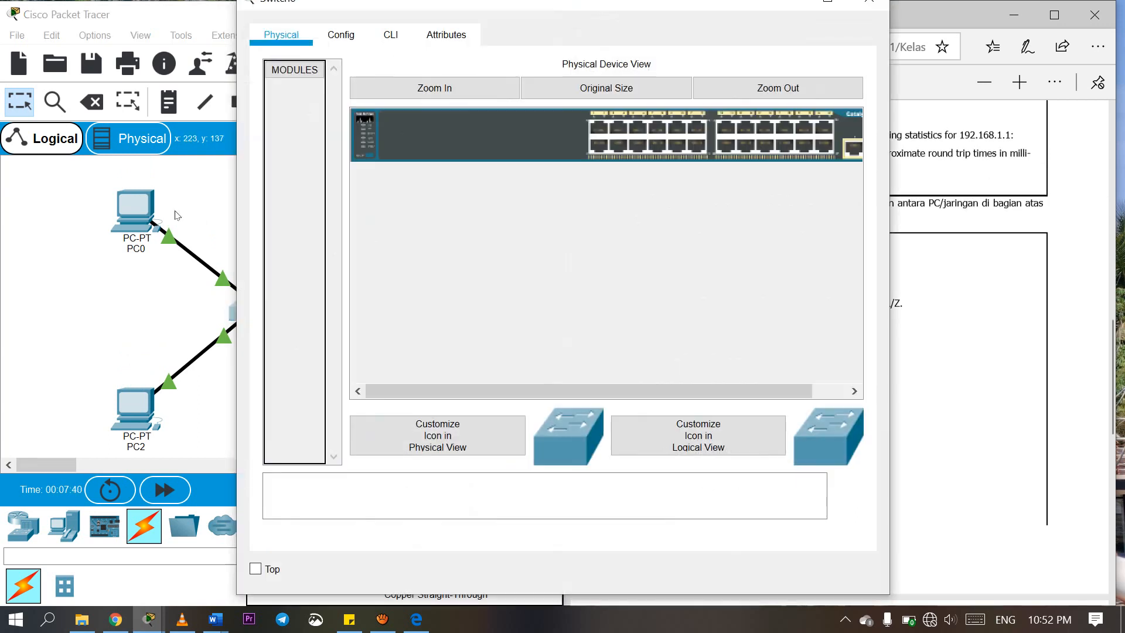
click(391, 35)
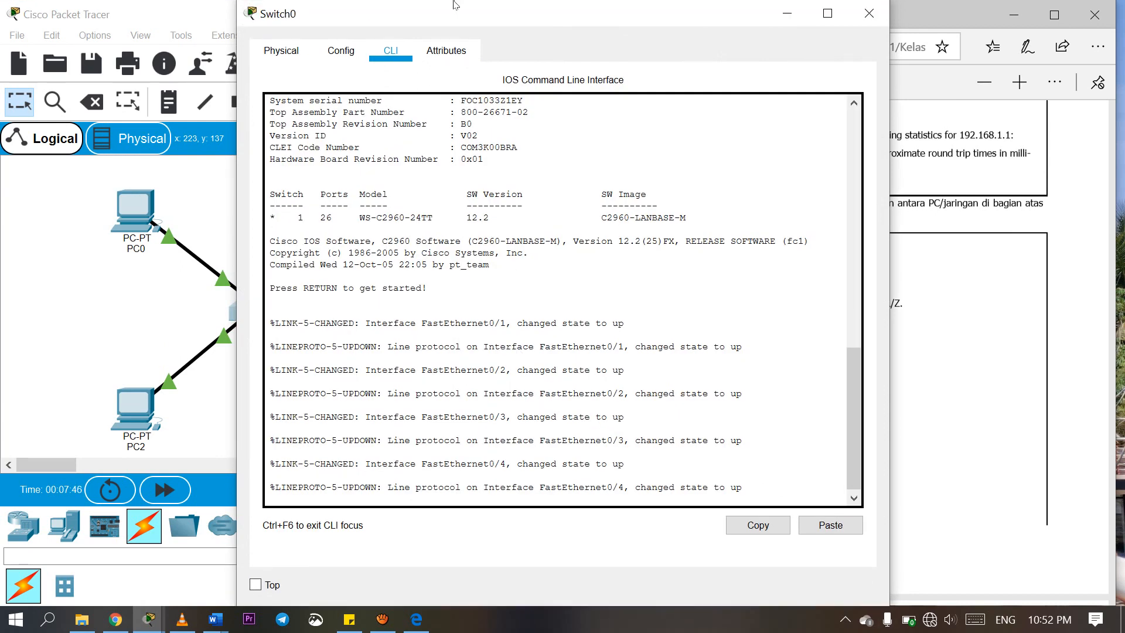
drag(434, 12, 265, 22)
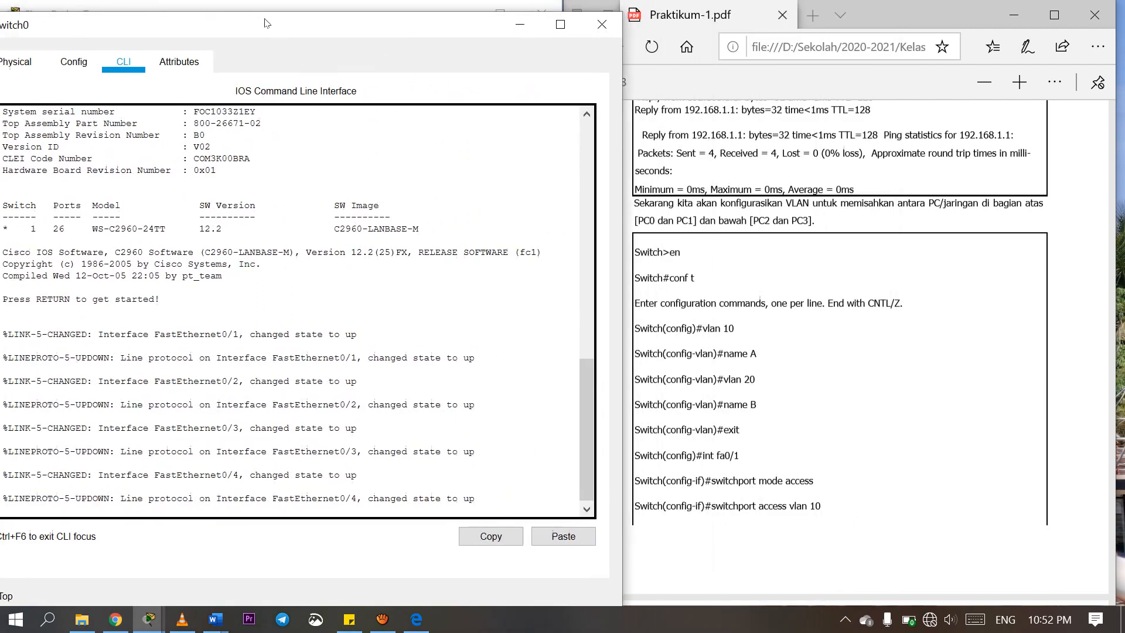
click(337, 267)
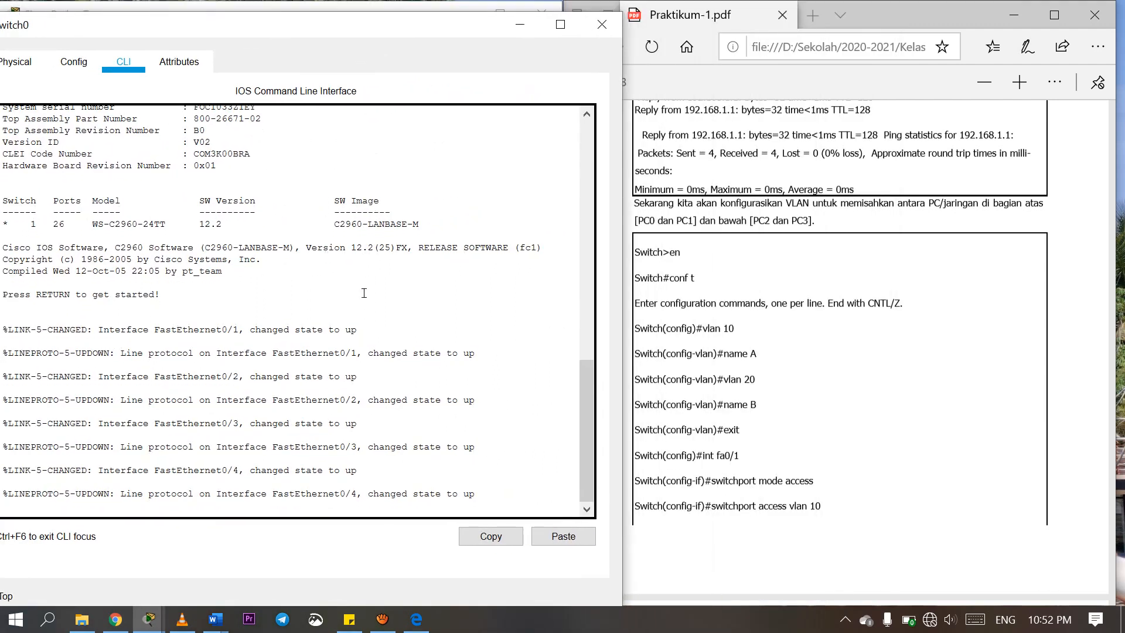
key(Return)
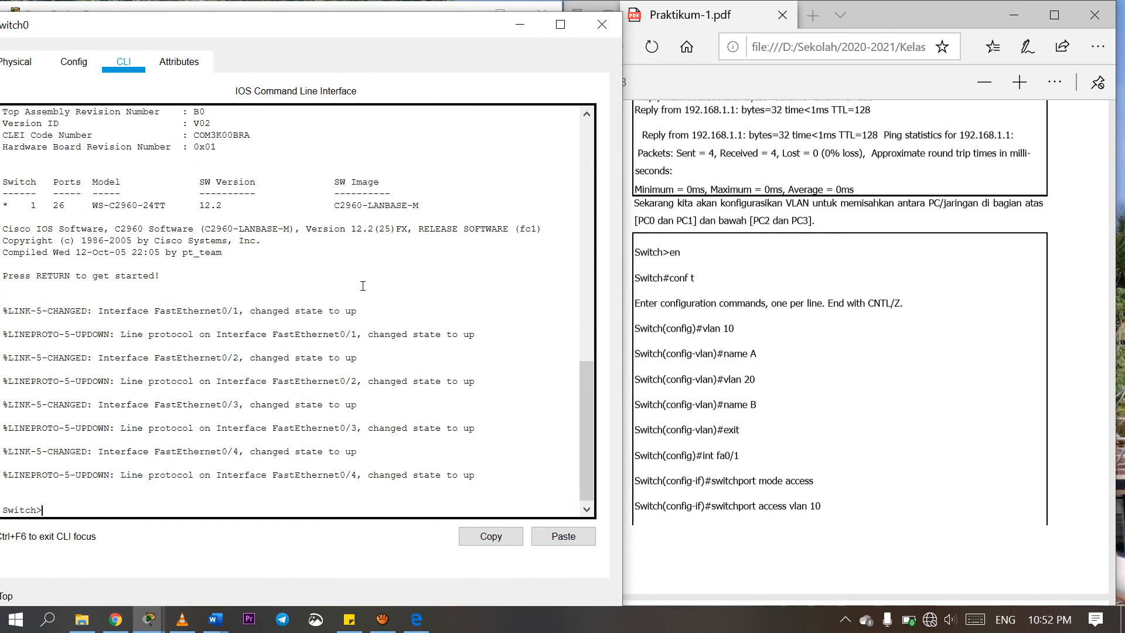
text(en)
key(Return)
text(co)
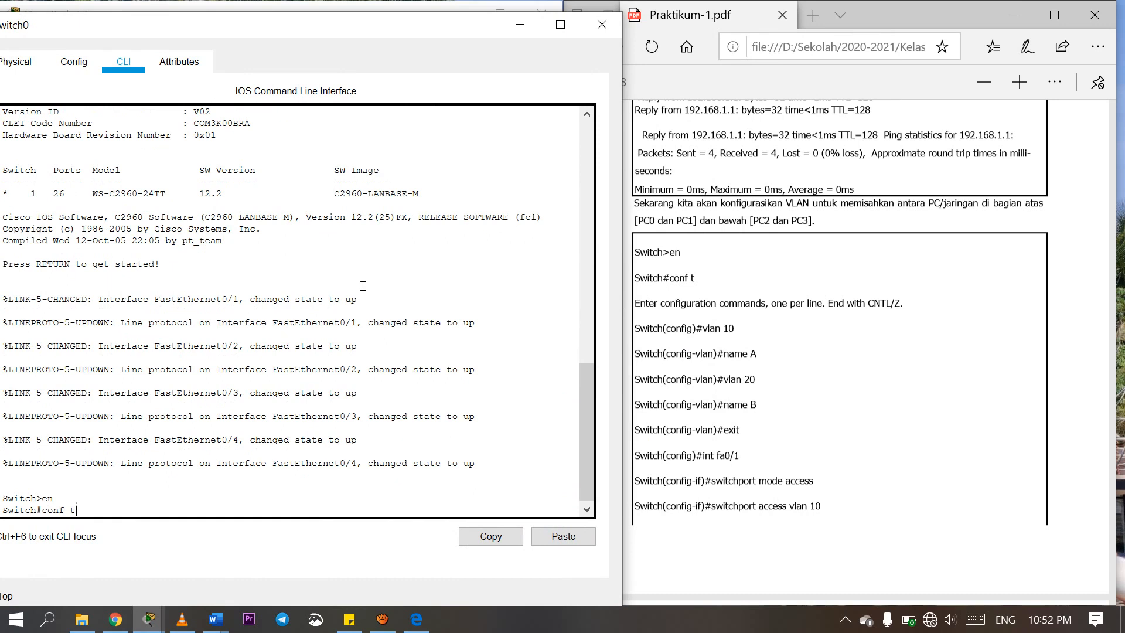
text(nf t)
key(Return)
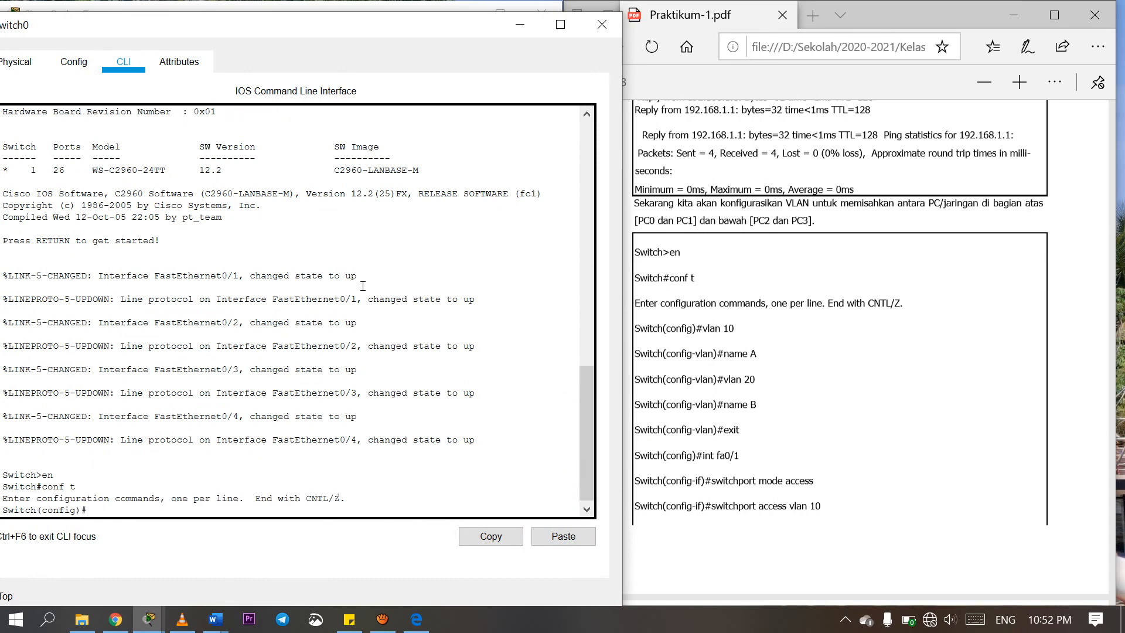
Step: Create VLAN 10 on Switch0 and name it A
text(vlan 10)
key(Return)
text(name A)
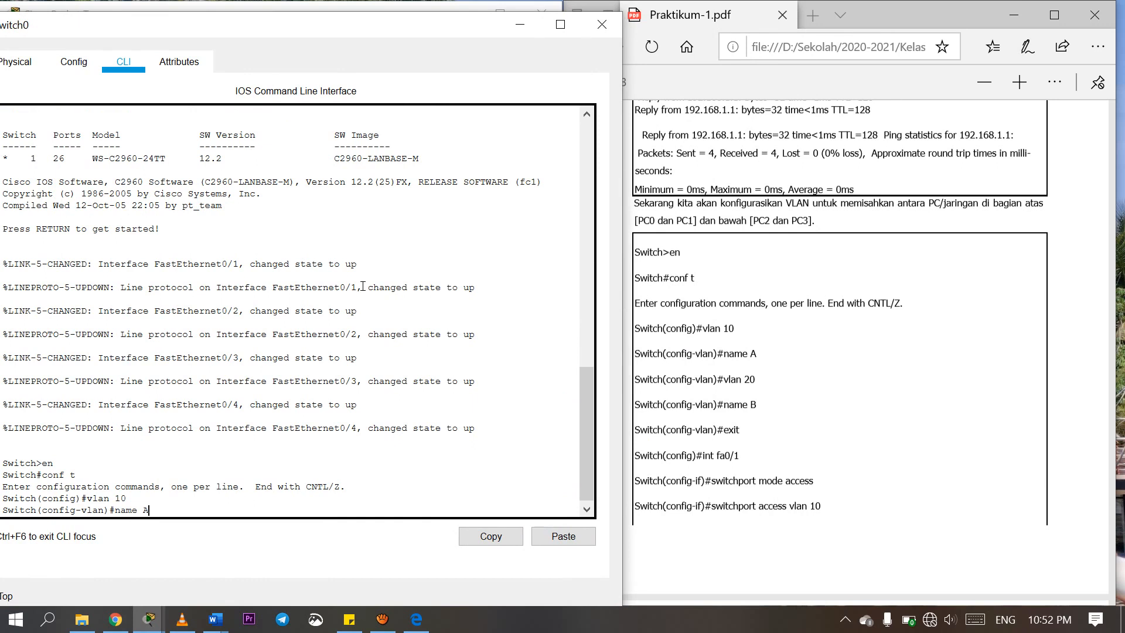
key(Return)
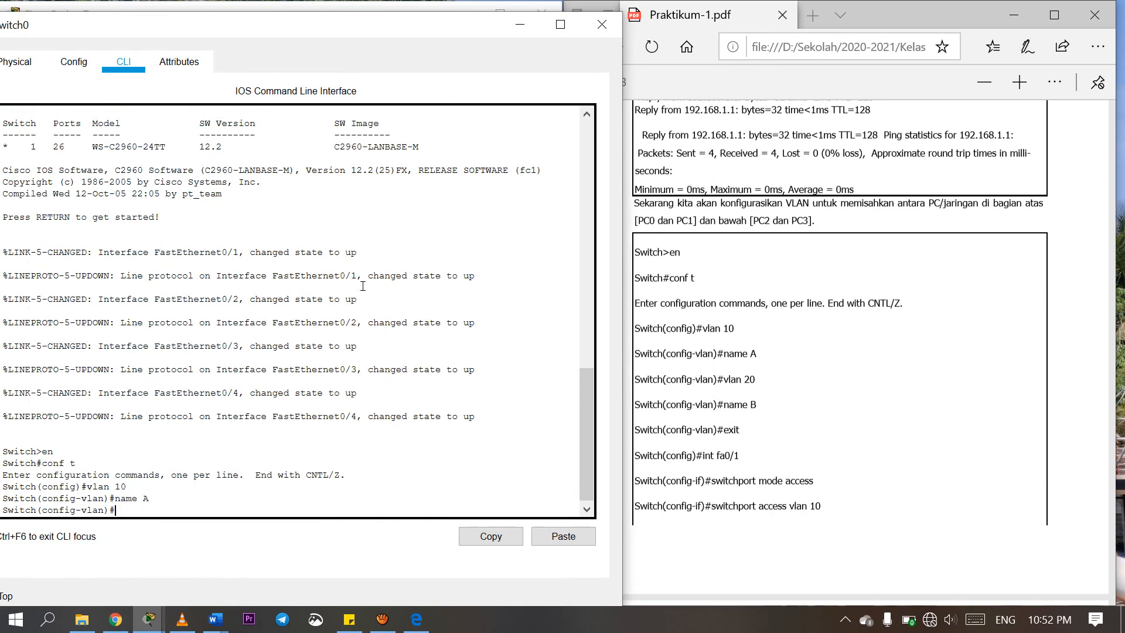
Step: Create VLAN 20 on Switch0 with the name B and exit VLAN configuration mode
text(vlan 20)
key(Return)
text(nam)
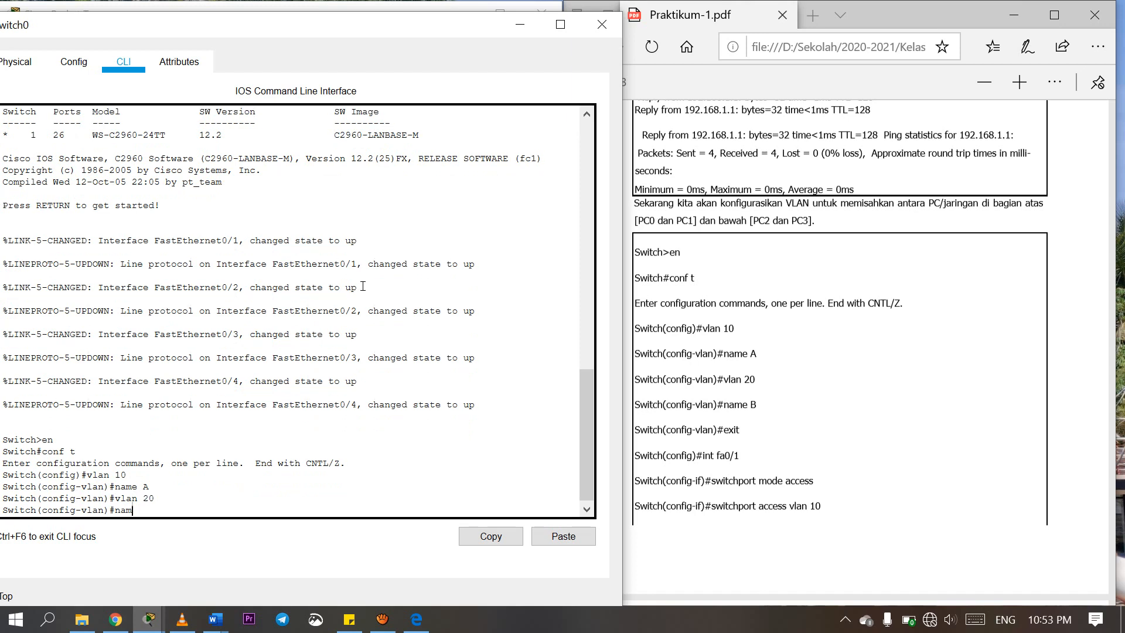
text(e B)
key(Return)
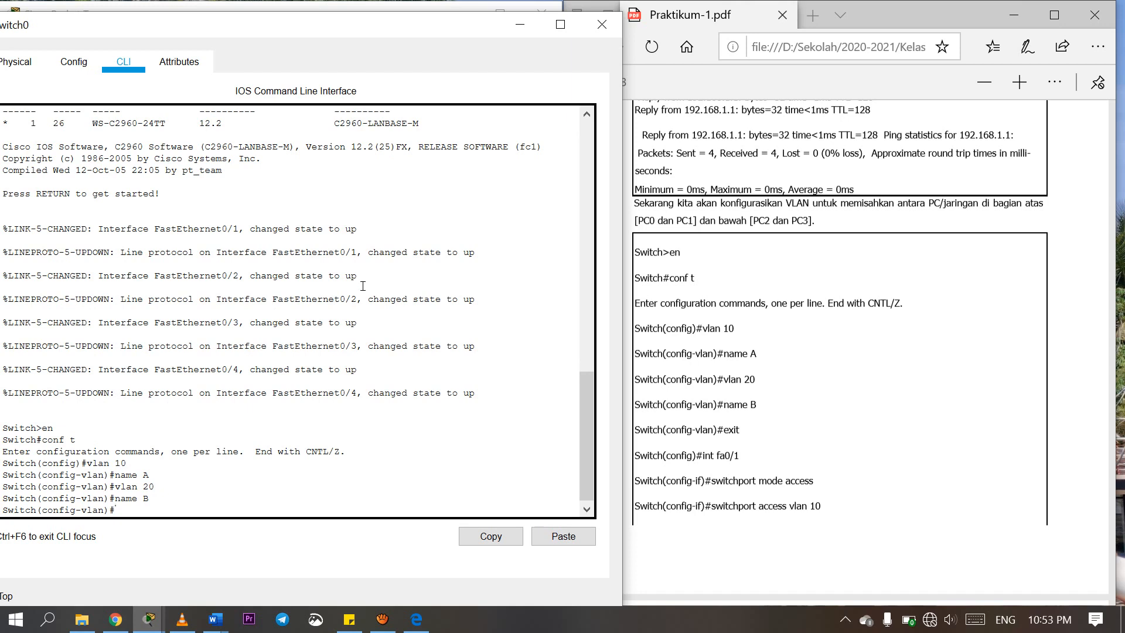
text(exit)
key(Return)
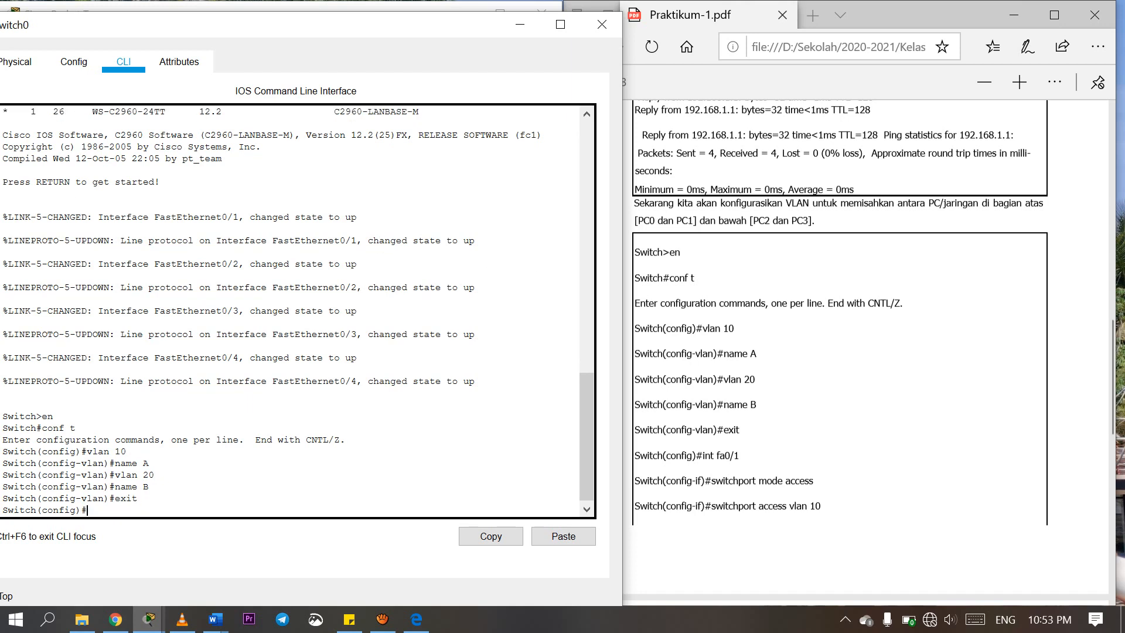
scroll(867, 352, down, 2)
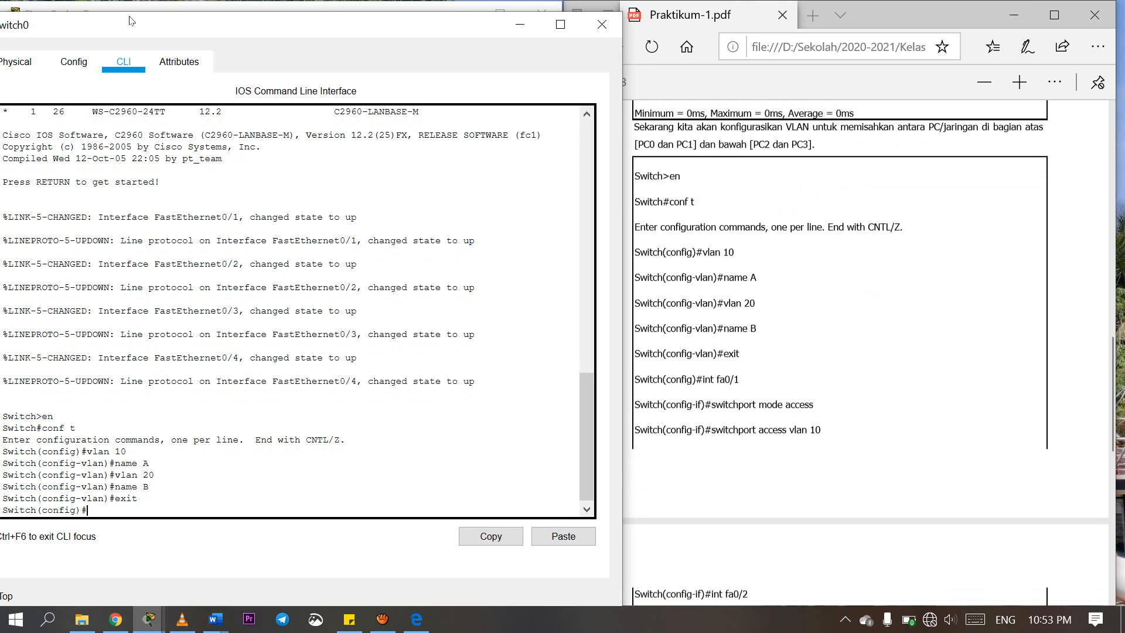
Step: Enter configuration of interface fa0/1 on Switch0 and set it to switchport mode access
drag(130, 16, 476, 20)
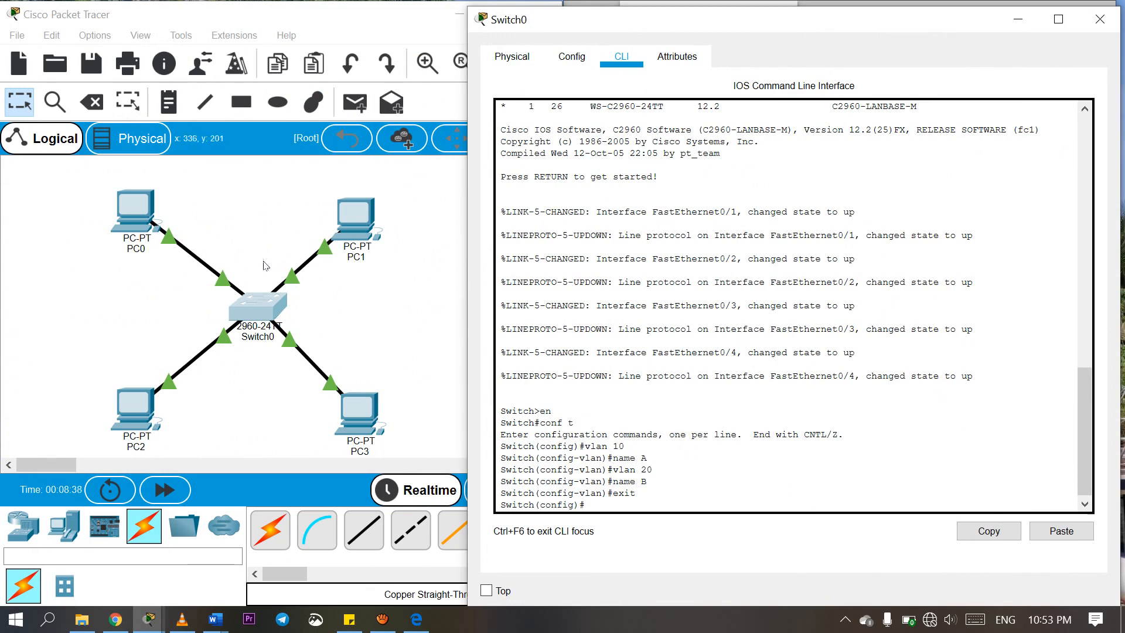
drag(501, 18, 21, 22)
drag(155, 22, 171, 24)
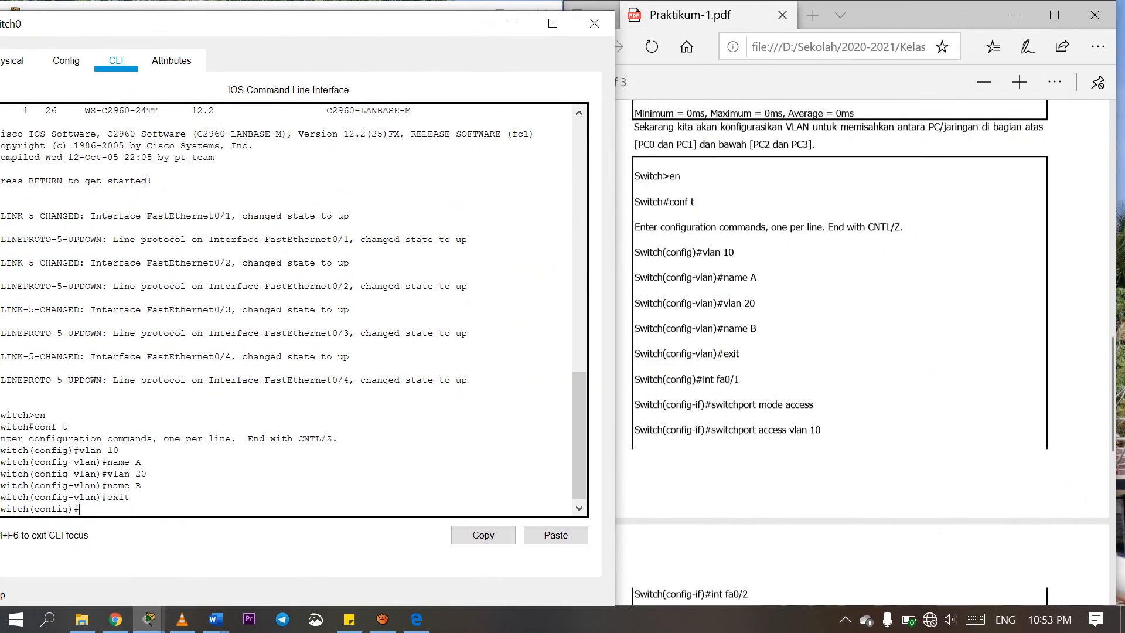
text(int fa0/1)
key(Return)
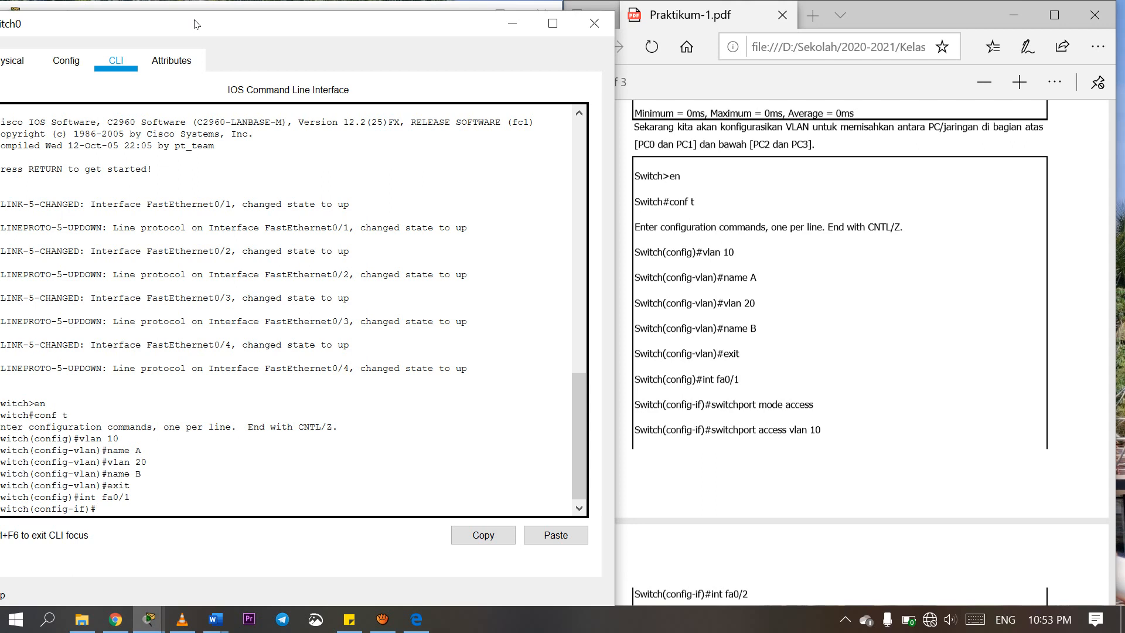
text(switchport mode access)
key(Return)
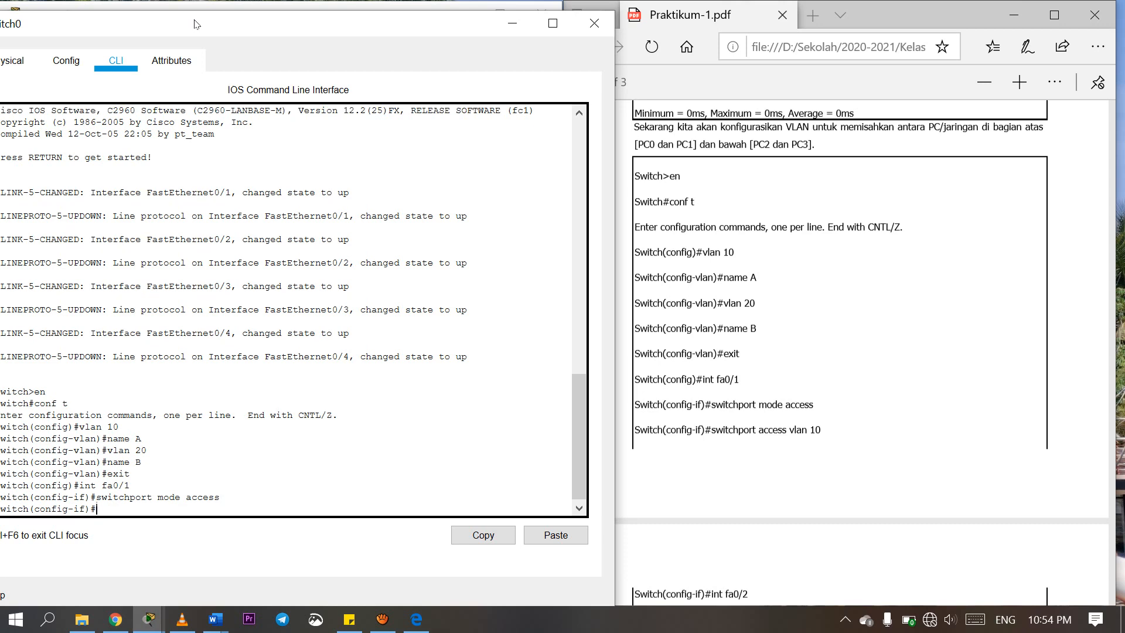
Step: Assign interface fa0/1 to VLAN 10 with the command switchport access vlan 10
text(sw)
key(Up)
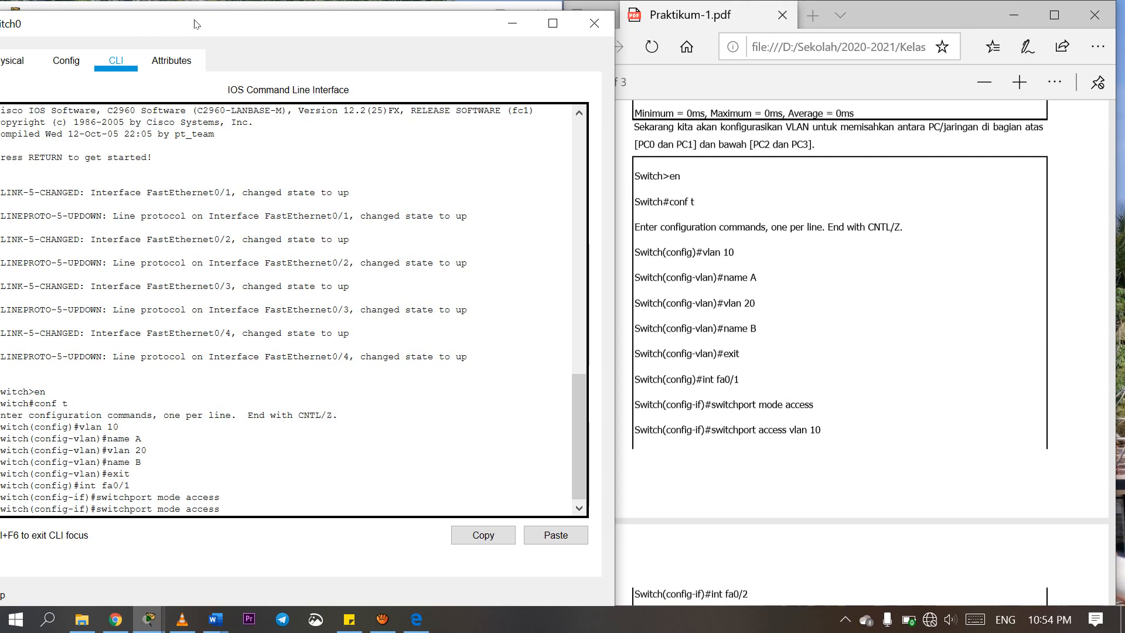
key(BackSpace)
key(BackSpace)
key(BackSpace)
key(BackSpace)
key(BackSpace)
key(BackSpace)
key(BackSpace)
key(BackSpace)
key(BackSpace)
key(BackSpace)
key(BackSpace)
text(access vlan 10)
key(Return)
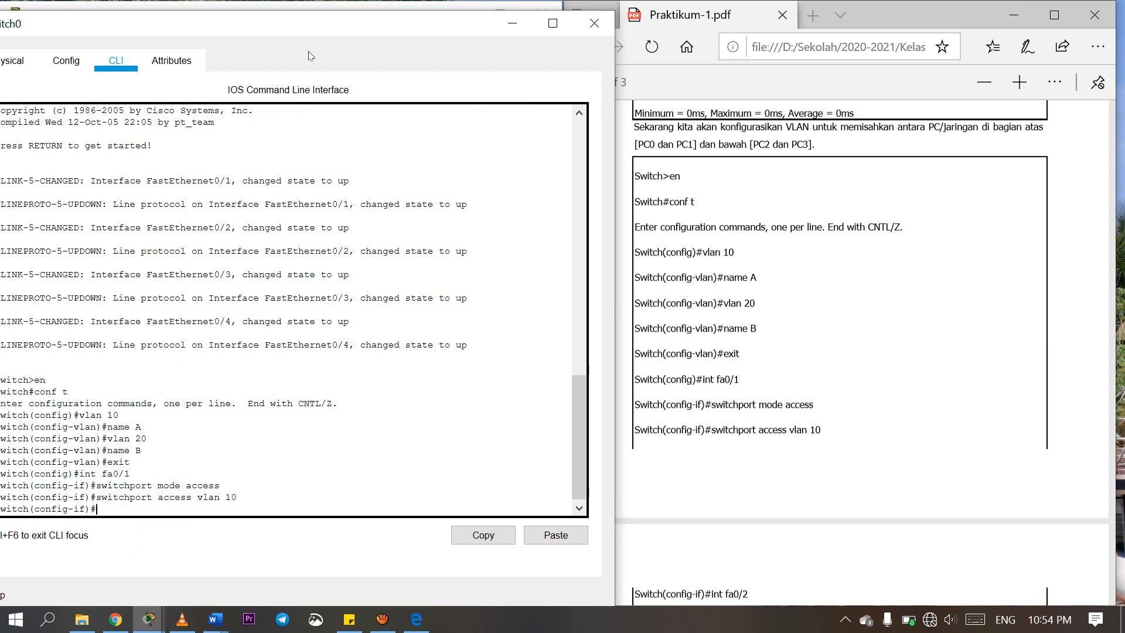
Step: Configure interface fa0/2 with switchport mode access and switchport access vlan 10
scroll(838, 293, down, 1)
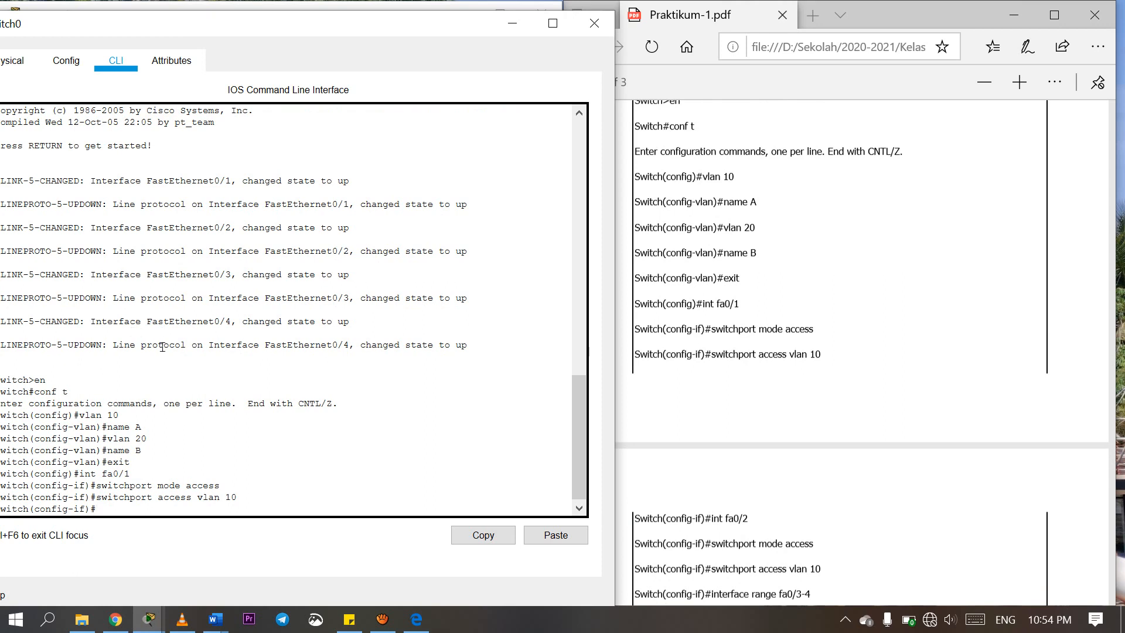
key(Up)
key(Up)
key(Up)
key(Return)
key(Up)
key(Up)
key(Up)
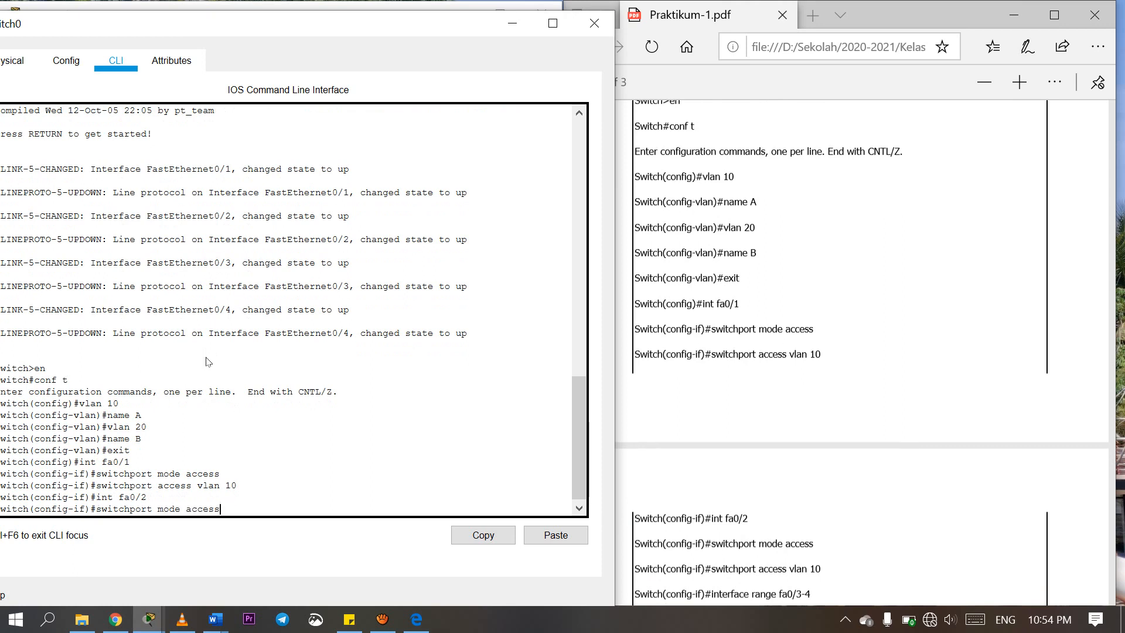
key(Return)
key(Up)
key(Up)
key(Up)
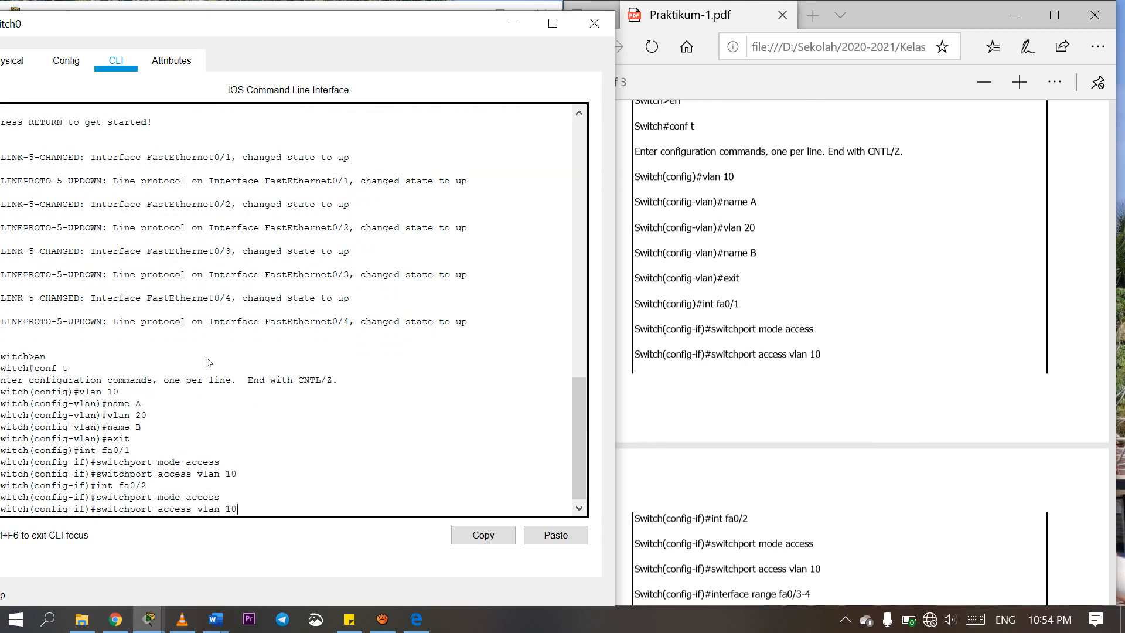
key(Return)
Step: Exit the fa0/2 configuration and assign the interface range fa0/3-4 to VLAN 20 with switchport access vlan 20
scroll(862, 352, down, 4)
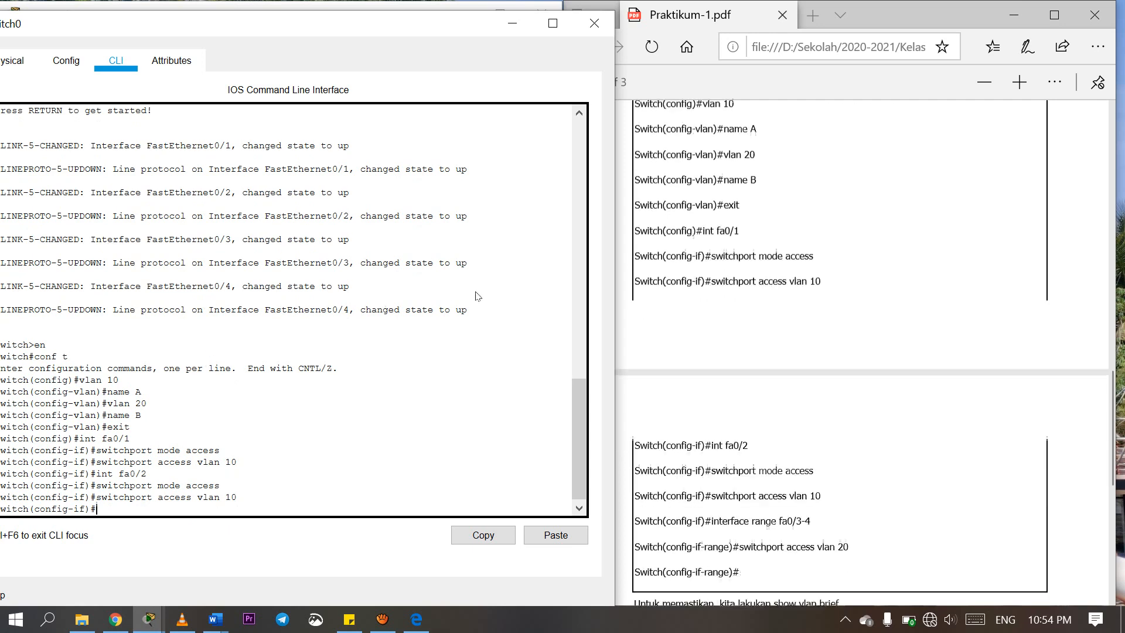
text(exi)
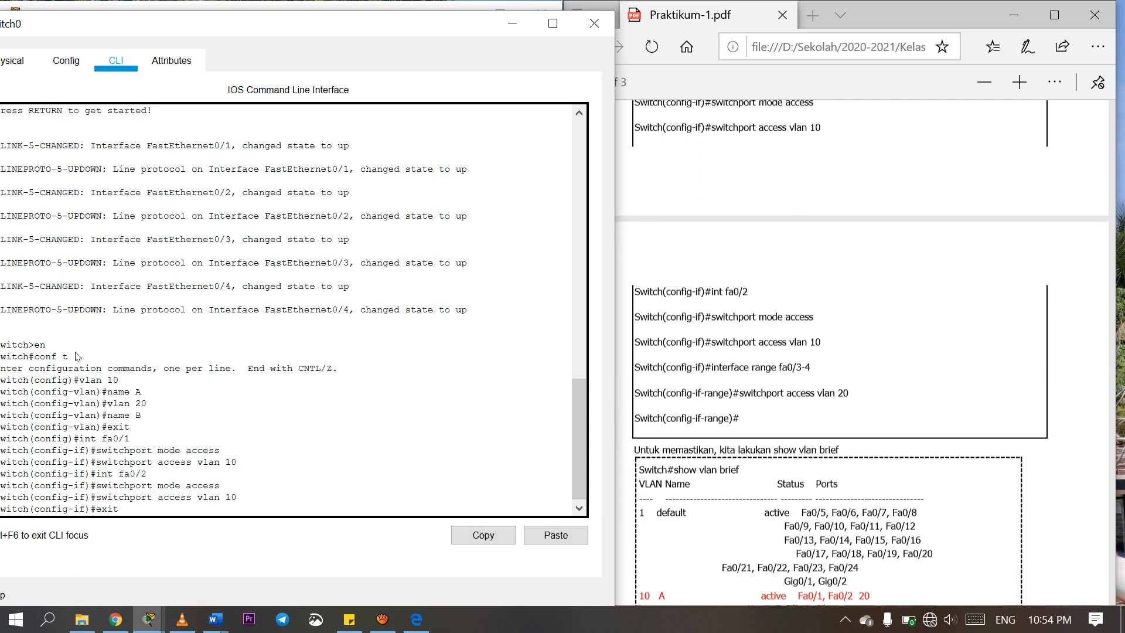
text(t)
key(Return)
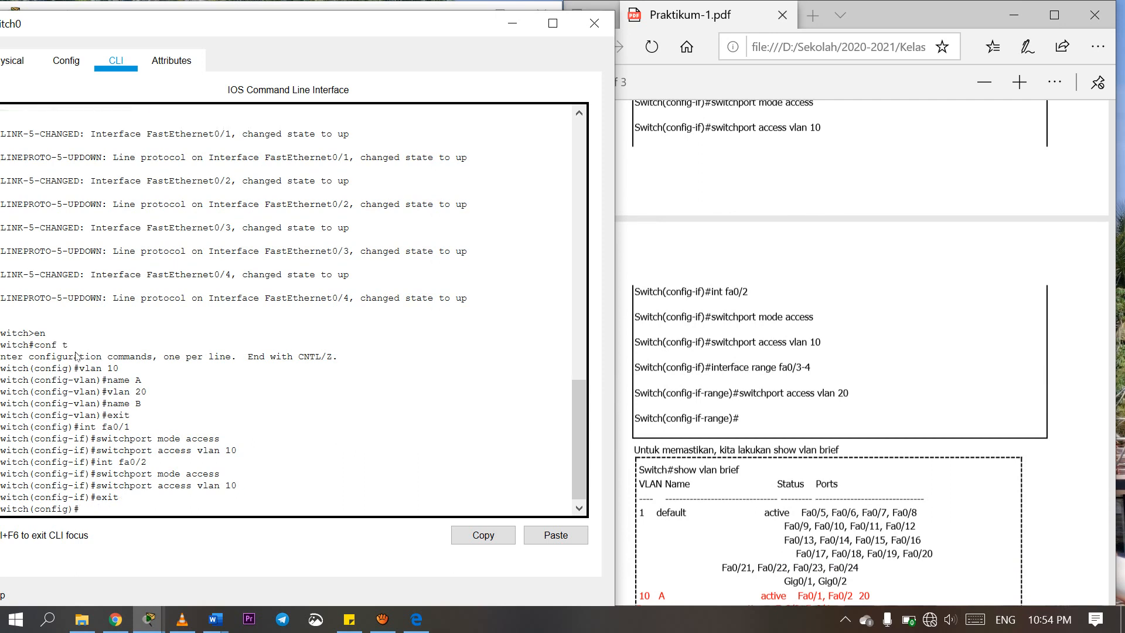
text(int range fa0/3-4)
key(Return)
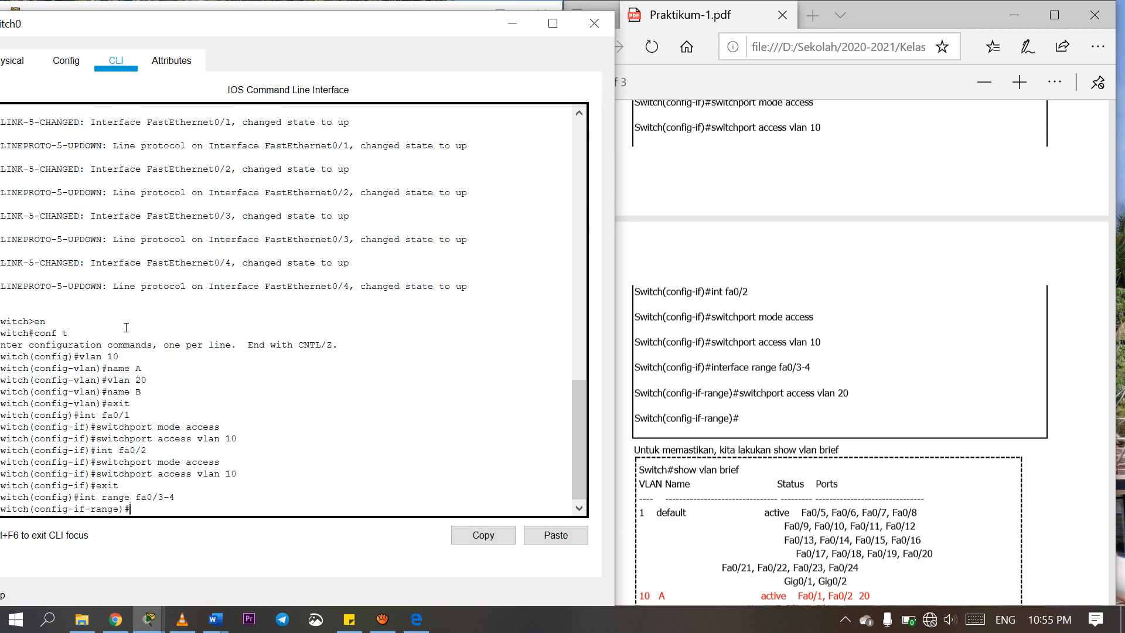
key(Up)
key(Up)
key(Up)
key(Up)
key(Down)
key(BackSpace)
key(BackSpace)
text(20)
key(Return)
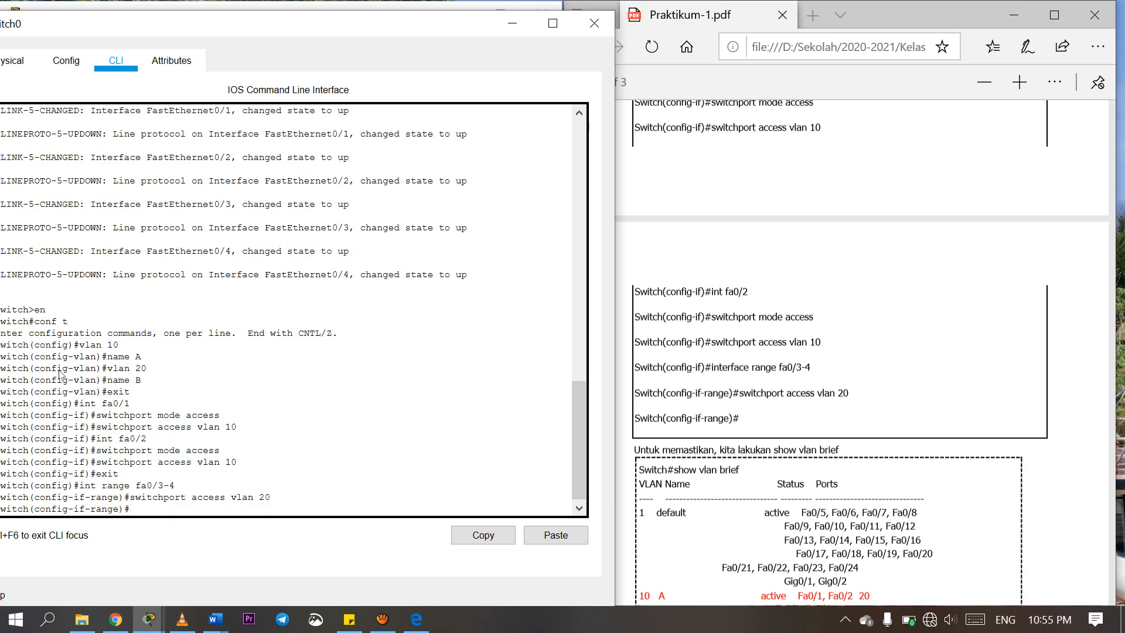
Step: Exit configuration mode back to the privileged prompt and list the switch's VLANs with show vlan brief
scroll(867, 351, down, 3)
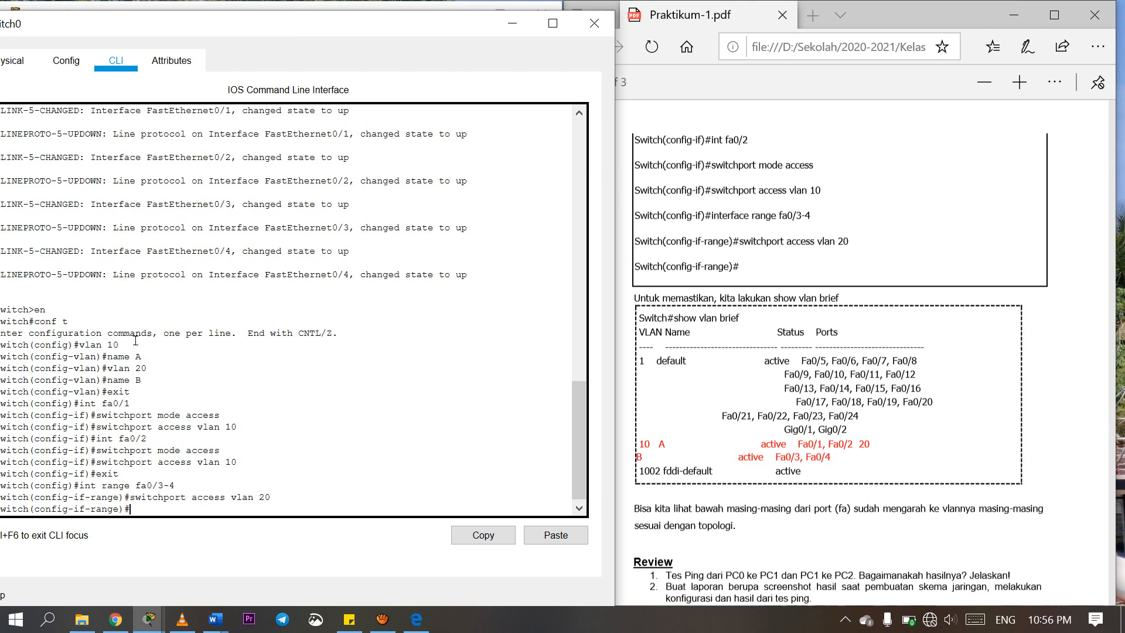
text(exit)
key(Return)
text(exit)
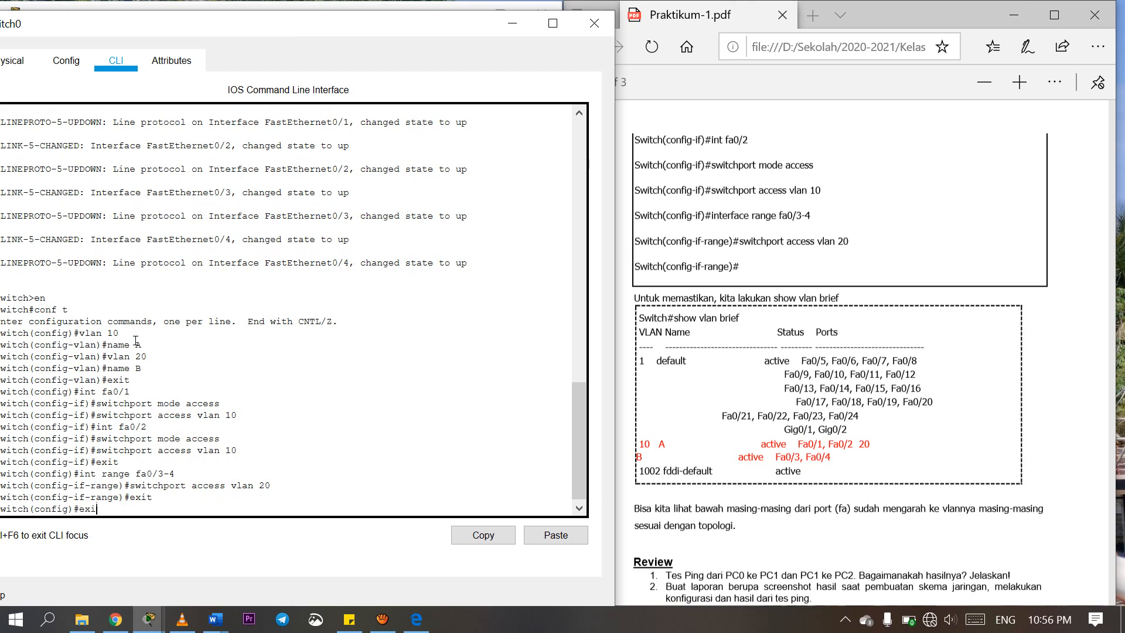
key(Return)
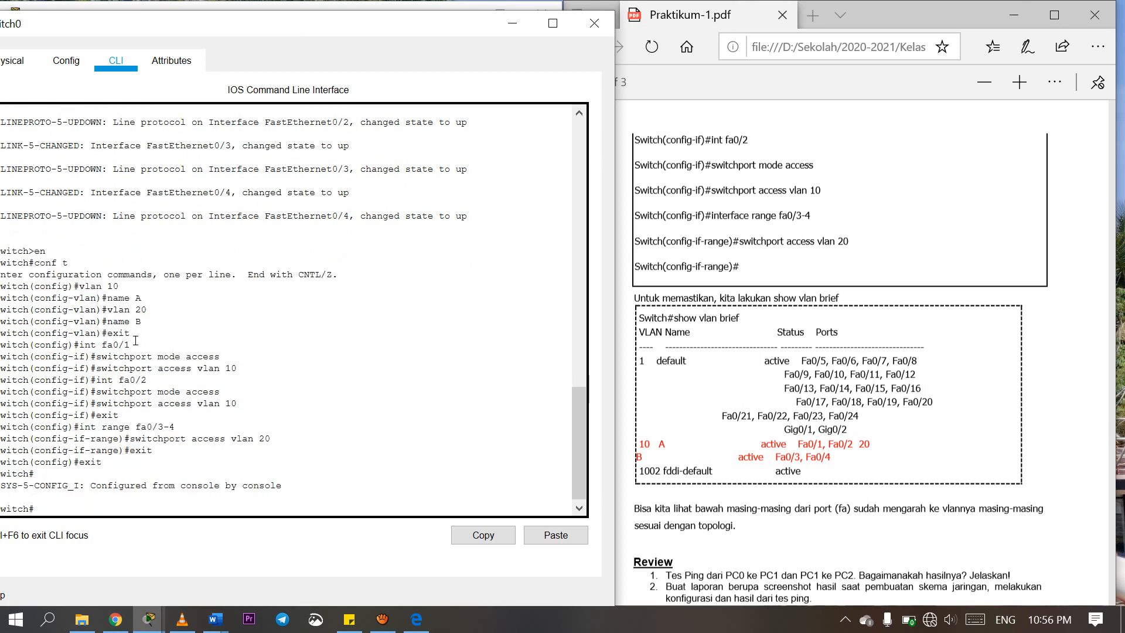
text(show vlan brief)
key(Return)
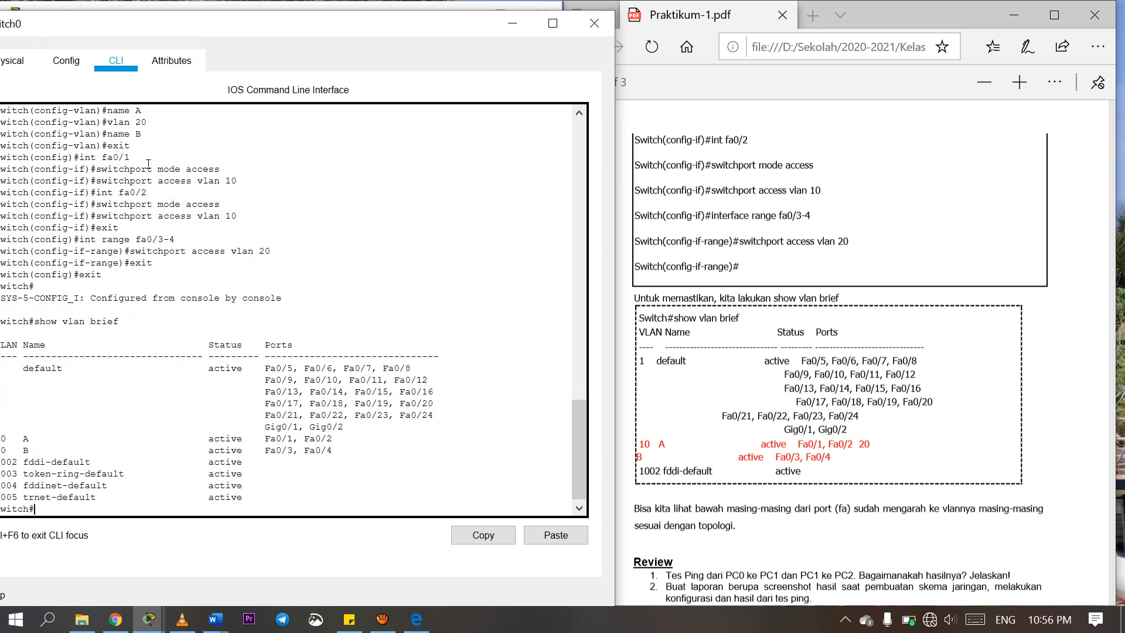
Step: Check the ports listed for VLAN 10 (A) and VLAN 20 (B) in the VLAN table, and close the Switch0 window
drag(174, 26, 190, 27)
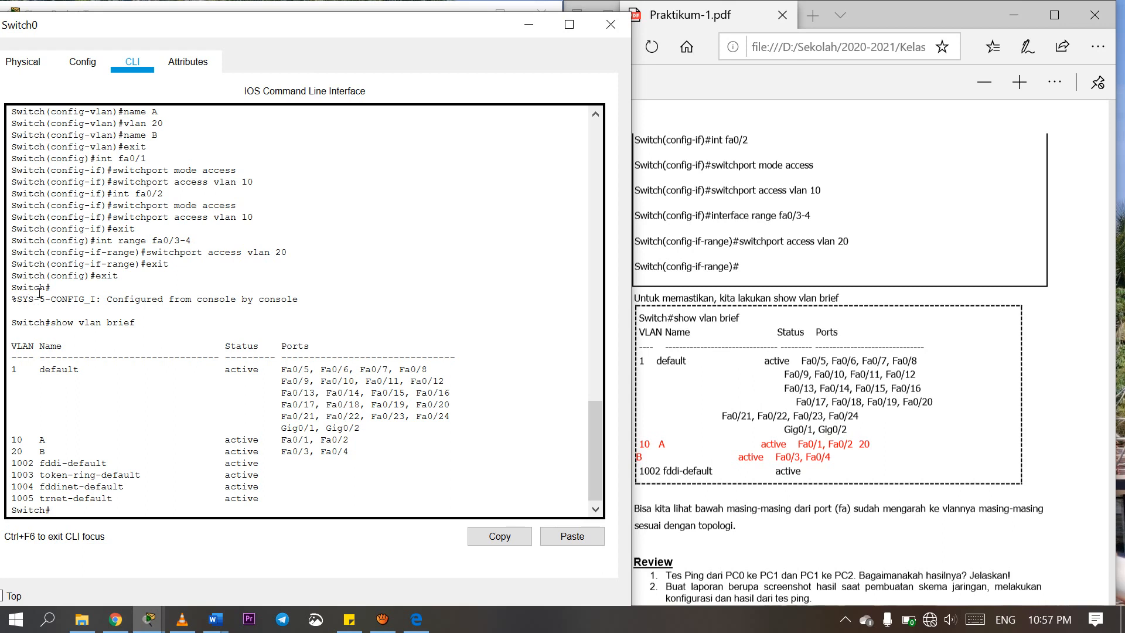
drag(7, 293, 236, 294)
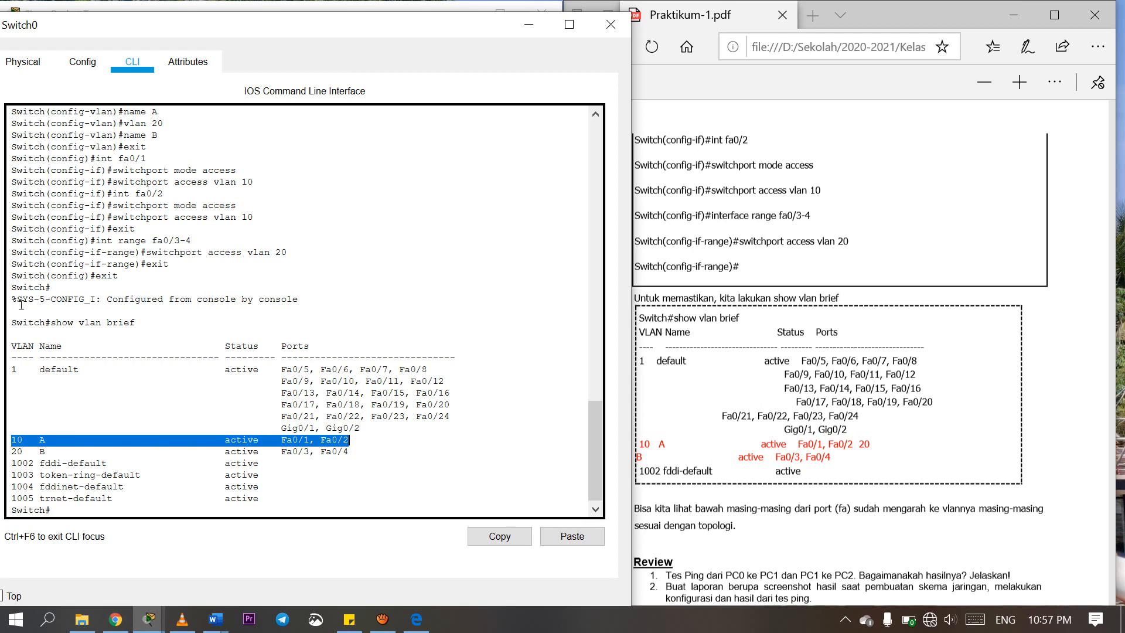
drag(11, 300, 245, 303)
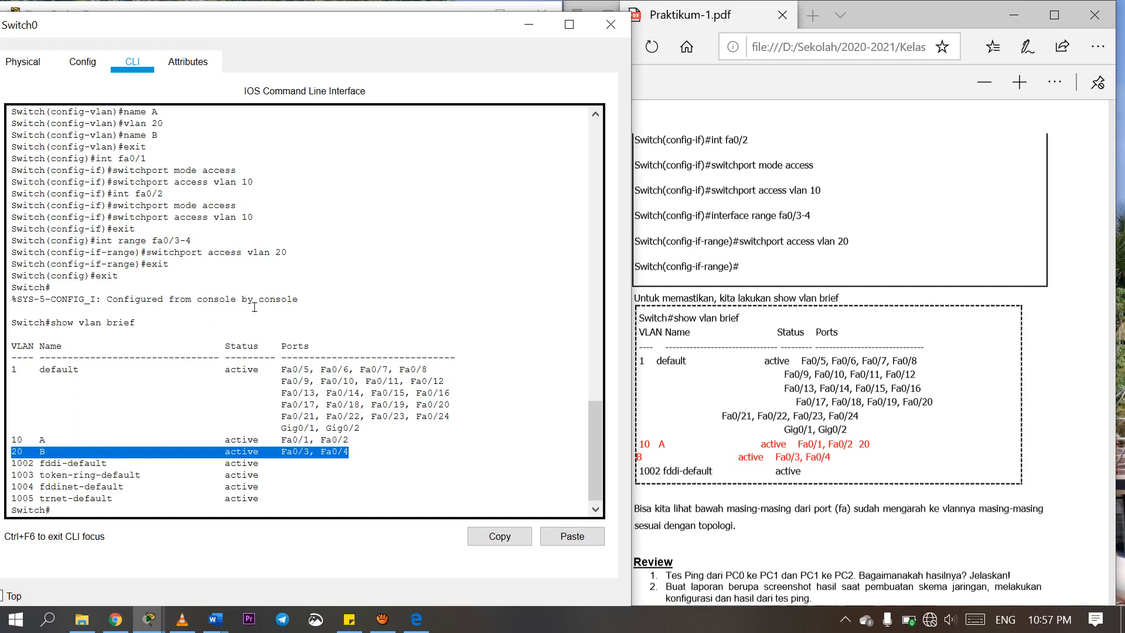
scroll(278, 252, down, 1)
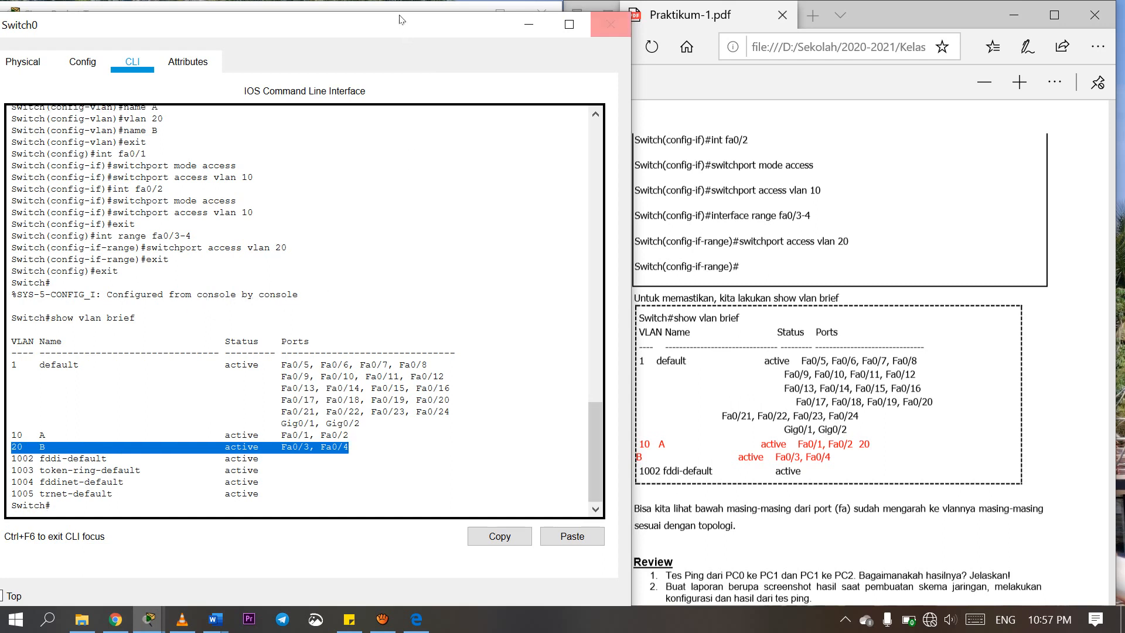
key(alt+F4)
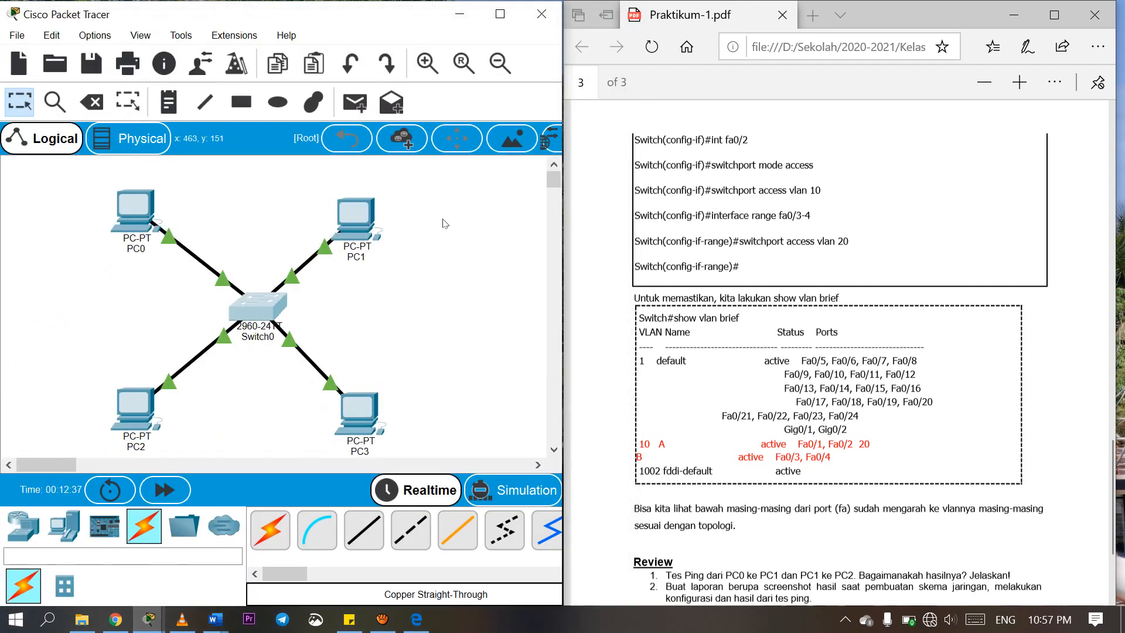
Step: Read the Review tasks in Praktikum-1.pdf and look back at its topology diagram and addressing table
scroll(840, 351, down, 1)
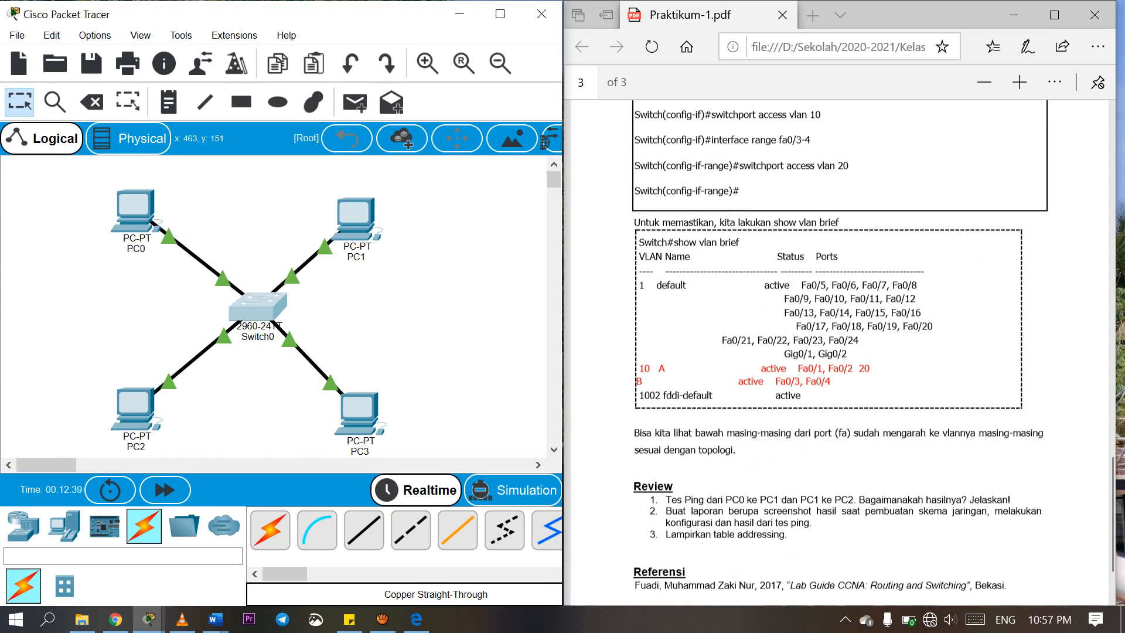
scroll(839, 351, down, 1)
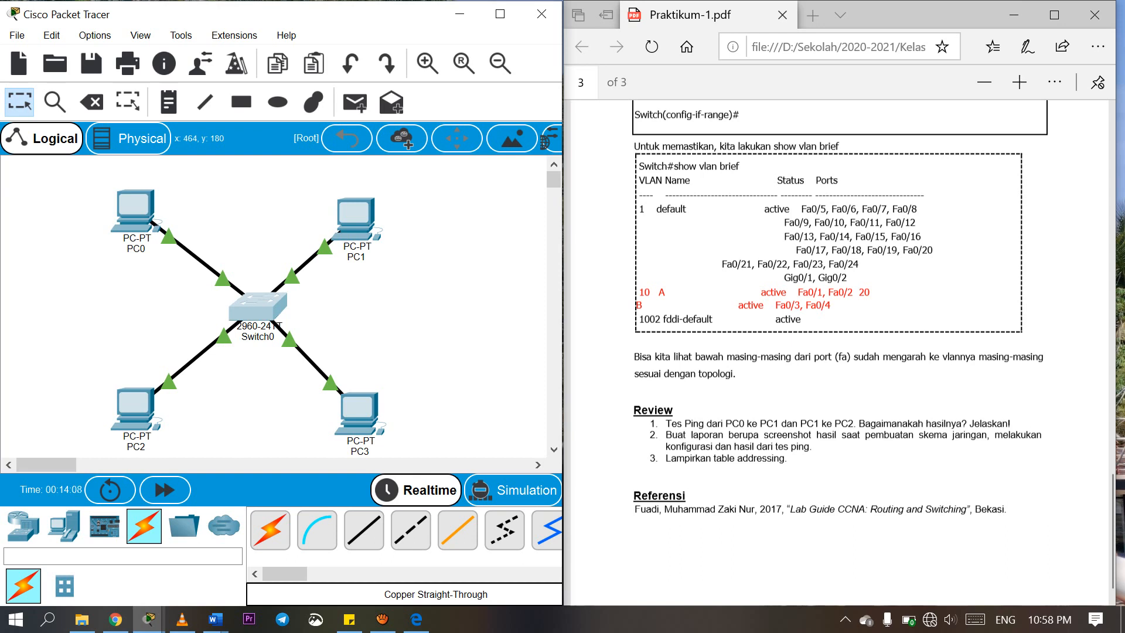
scroll(839, 352, up, 20)
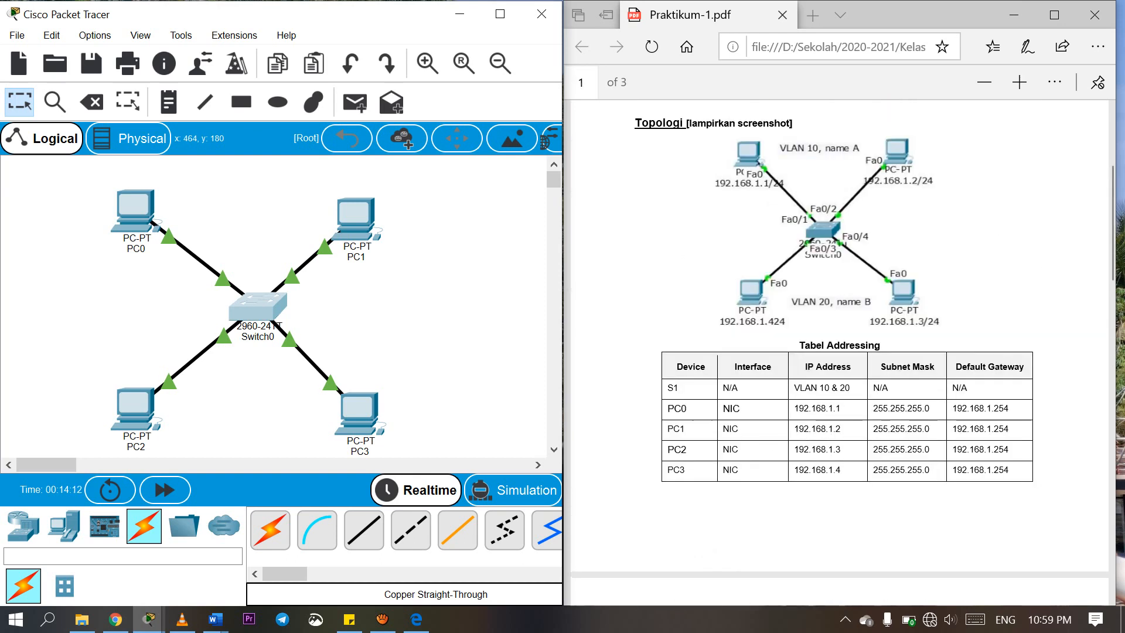
scroll(840, 352, down, 15)
scroll(839, 352, down, 15)
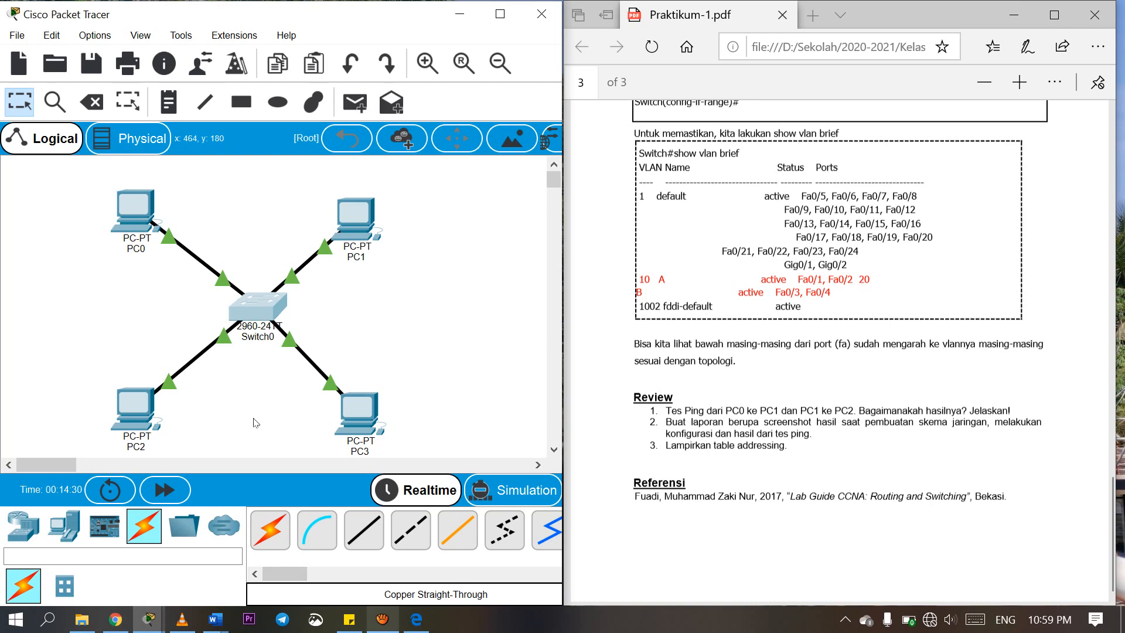
click(382, 619)
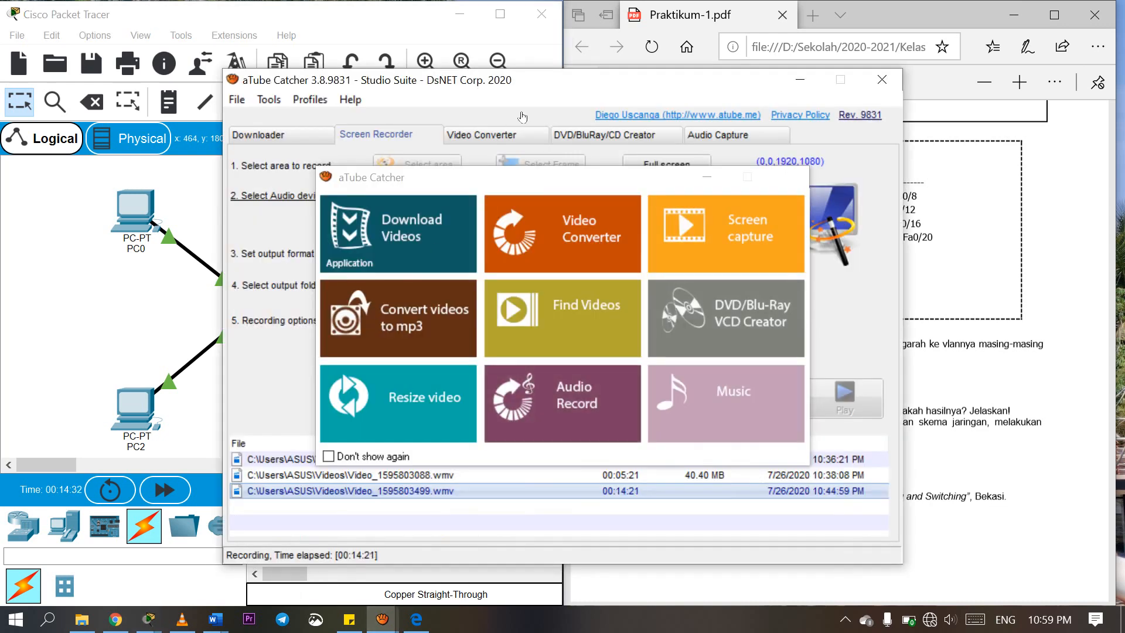